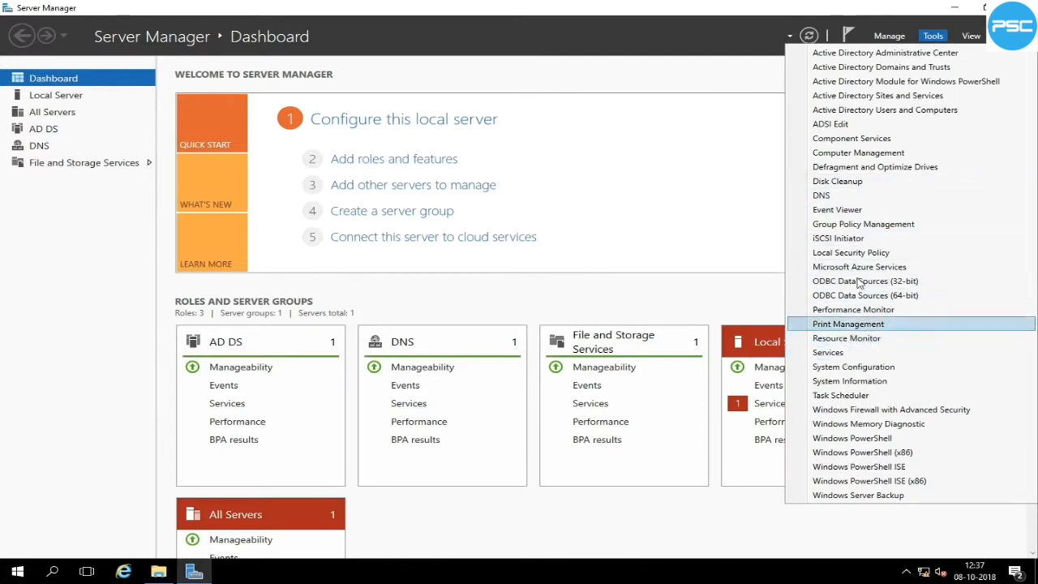
Step: Open Group Policy Management and expand the Intern Users and Intern Workstations units to show their linked GPOs
{"action": "left_click", "coordinate": [862, 228]}
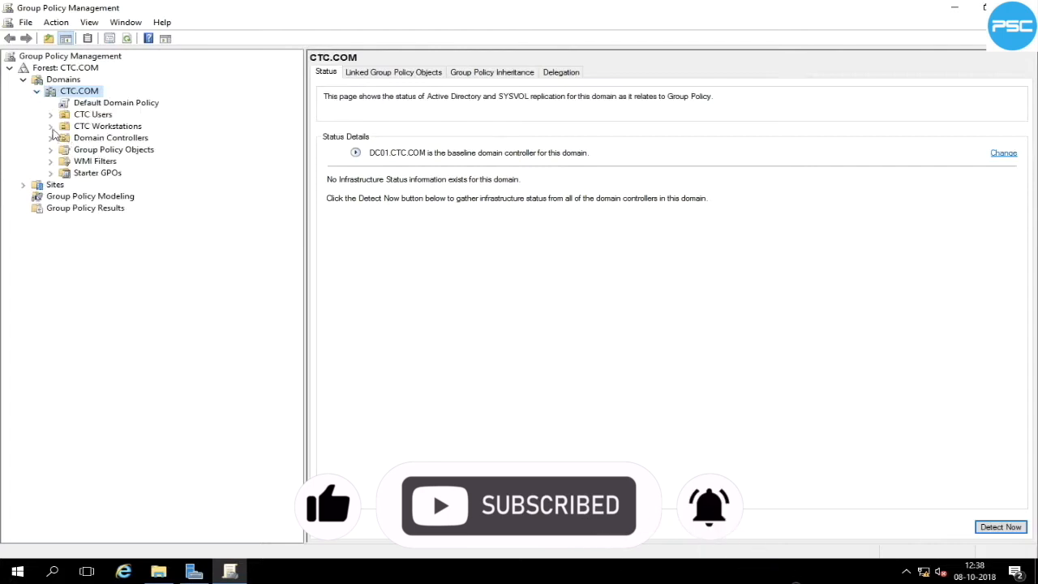
{"action": "left_click", "coordinate": [51, 125]}
{"action": "left_click", "coordinate": [51, 115]}
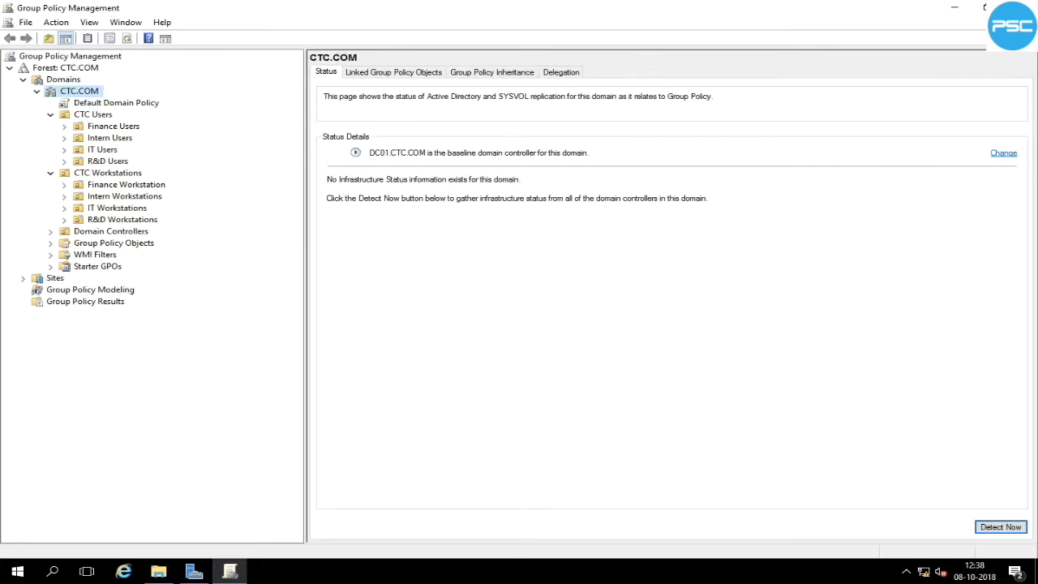
{"action": "left_click", "coordinate": [65, 140]}
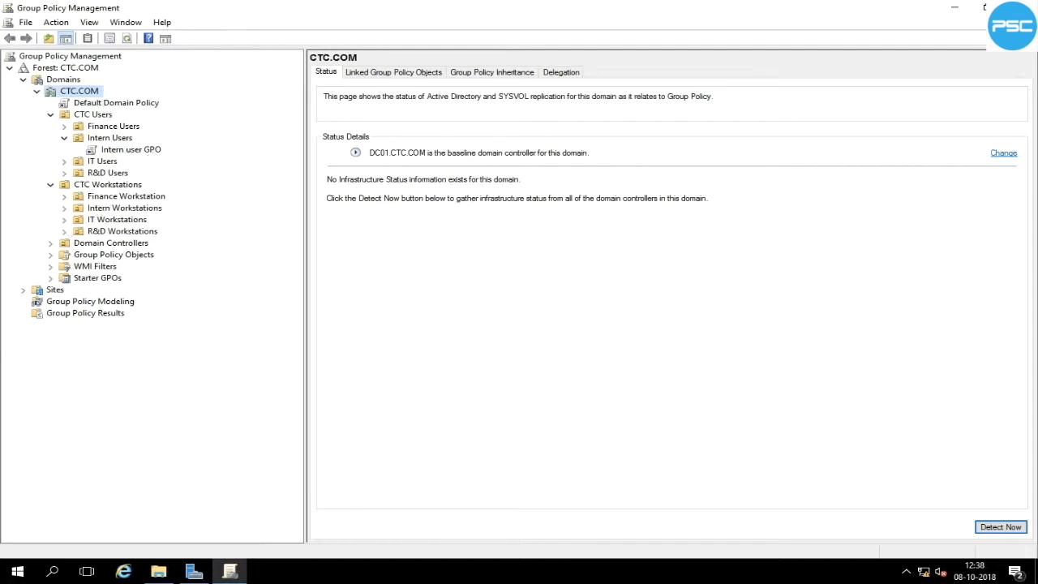
{"action": "left_click", "coordinate": [65, 209]}
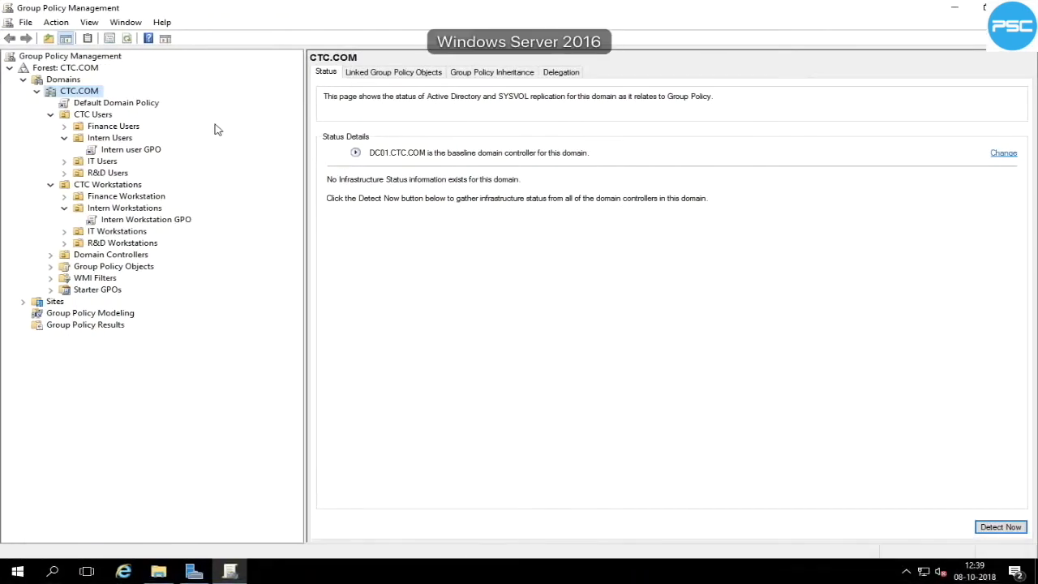
Step: Open the Intern user GPO for editing, maximize the editor and widen its tree area
{"action": "right_click", "coordinate": [116, 151]}
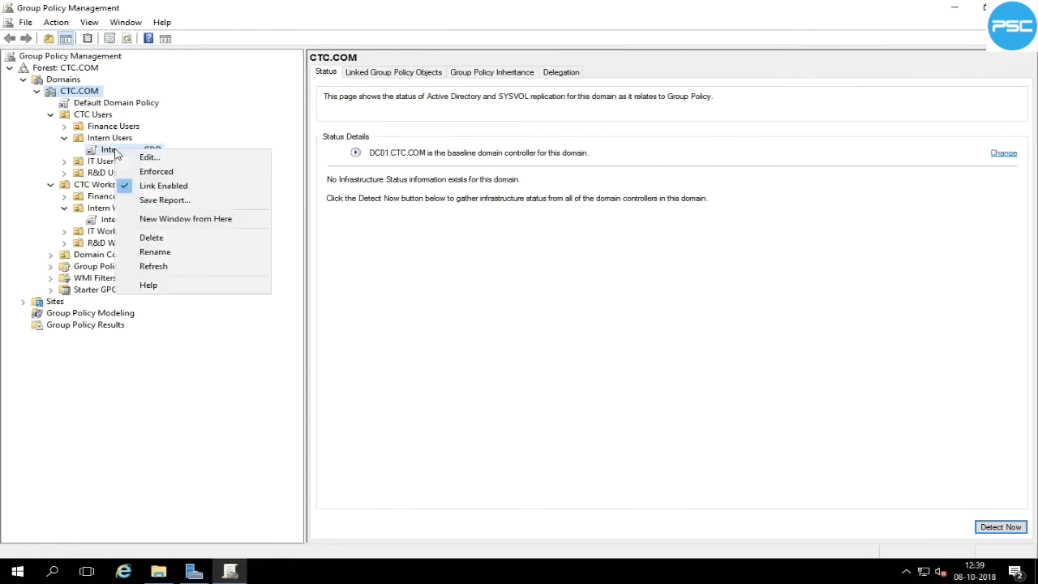
{"action": "left_click", "coordinate": [149, 157]}
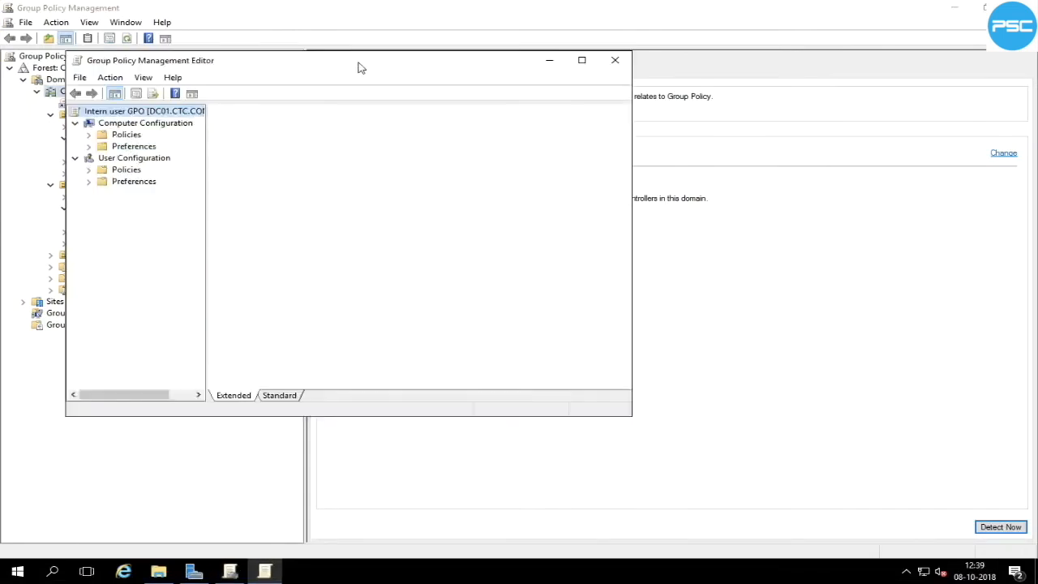
{"action": "double_click", "coordinate": [361, 65]}
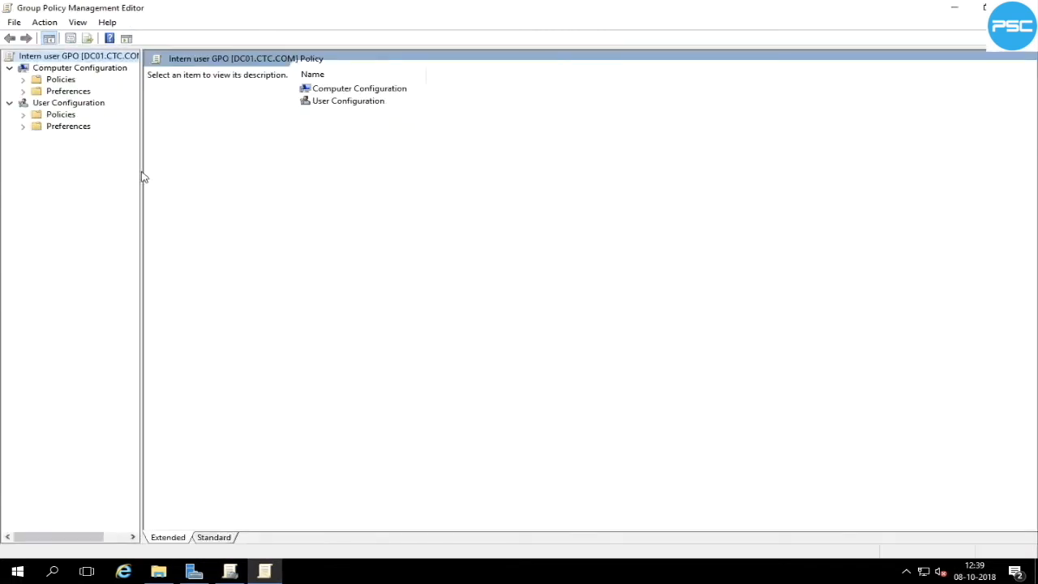
{"action": "left_click_drag", "start_coordinate": [145, 177], "coordinate": [340, 172]}
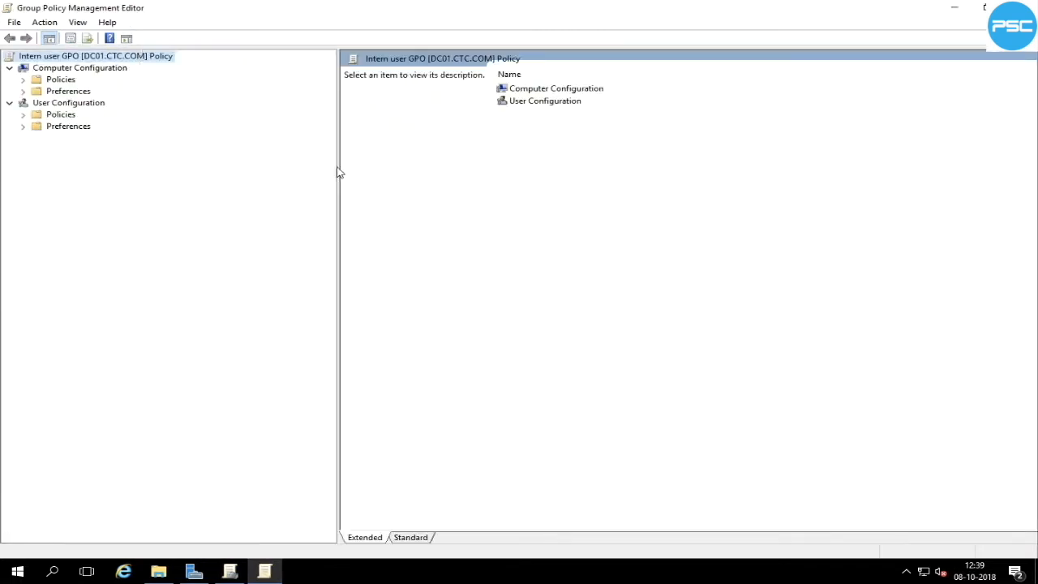
Step: Review the Desktop Wallpaper policy and its wallpaper style in the Intern user GPO's Desktop administrative templates under User Configuration
{"action": "left_click", "coordinate": [24, 118]}
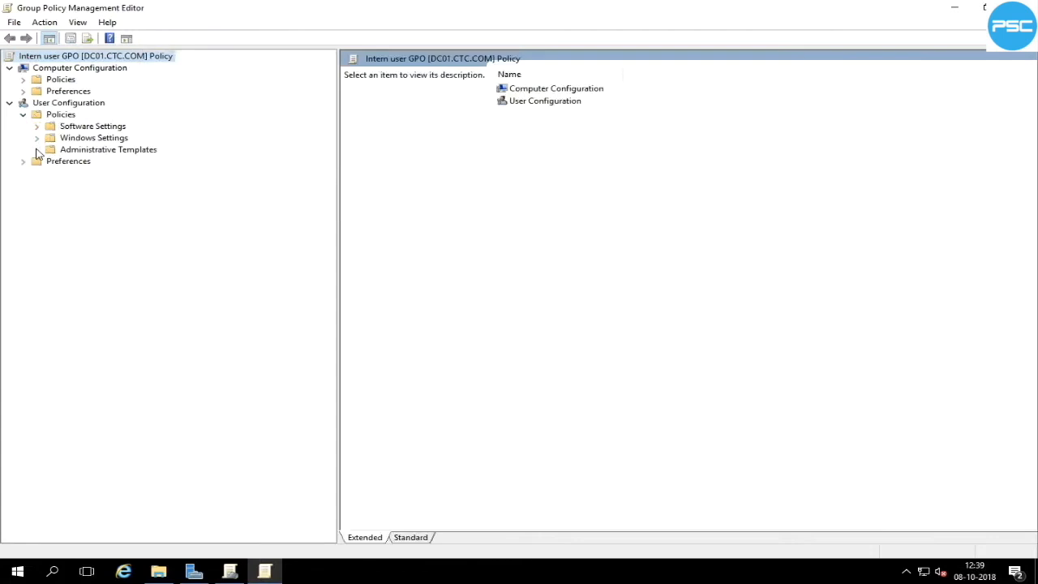
{"action": "left_click", "coordinate": [36, 149]}
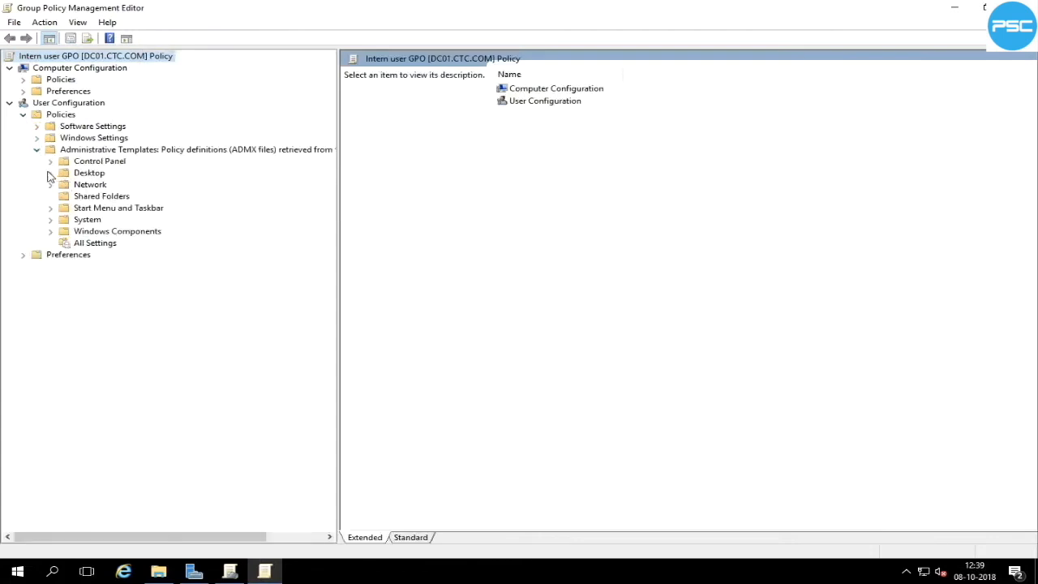
{"action": "left_click", "coordinate": [50, 174]}
{"action": "left_click", "coordinate": [114, 196]}
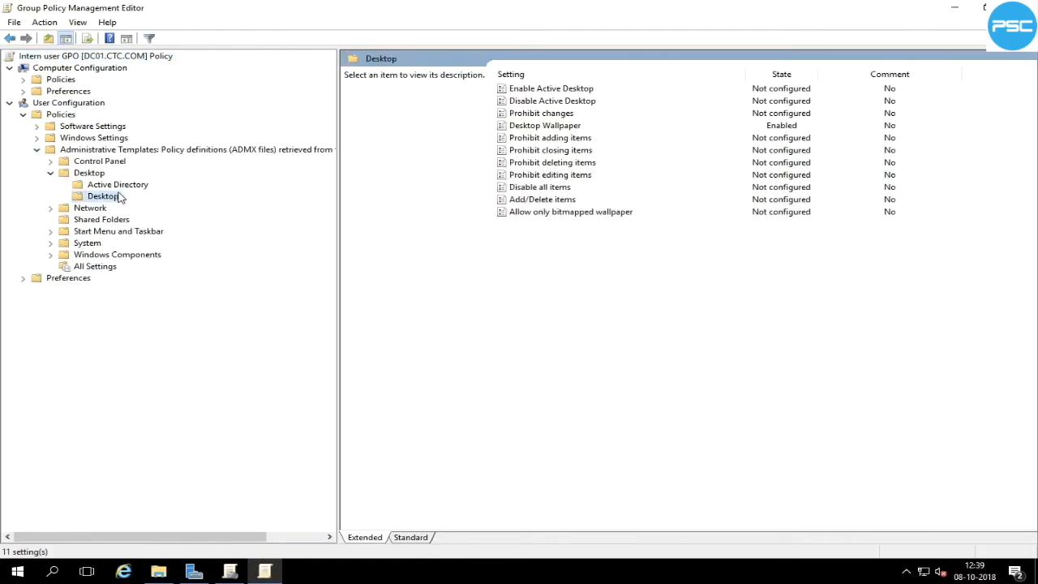
{"action": "left_click", "coordinate": [556, 128]}
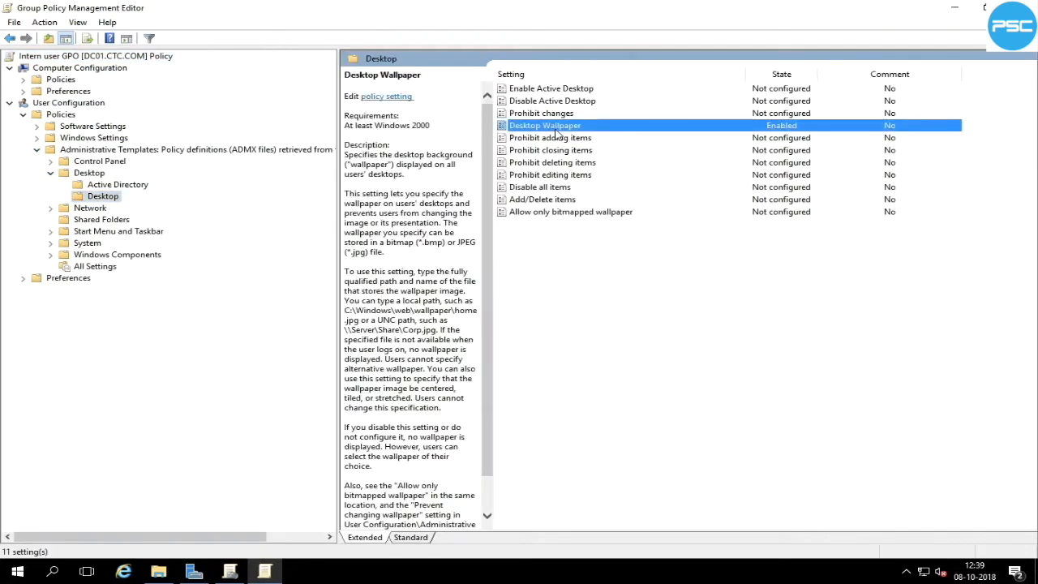
{"action": "double_click", "coordinate": [563, 128]}
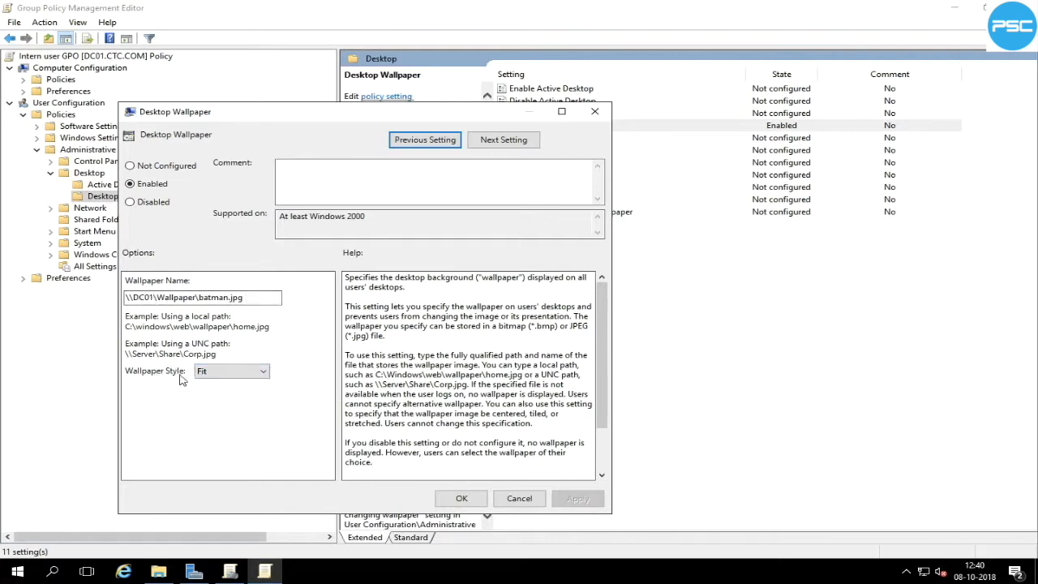
{"action": "left_click", "coordinate": [243, 375]}
{"action": "left_click", "coordinate": [242, 377]}
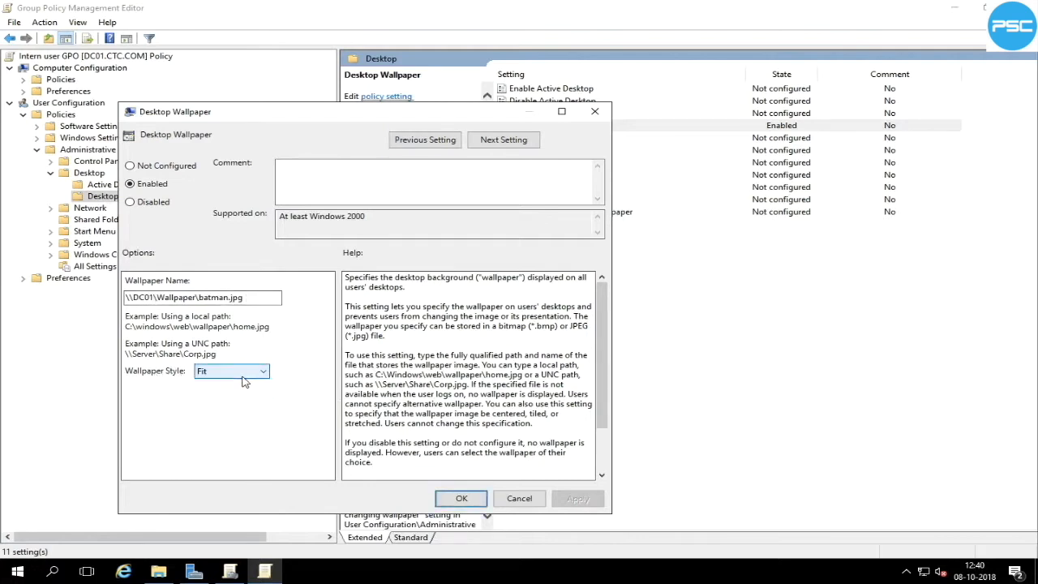
{"action": "left_click", "coordinate": [462, 498]}
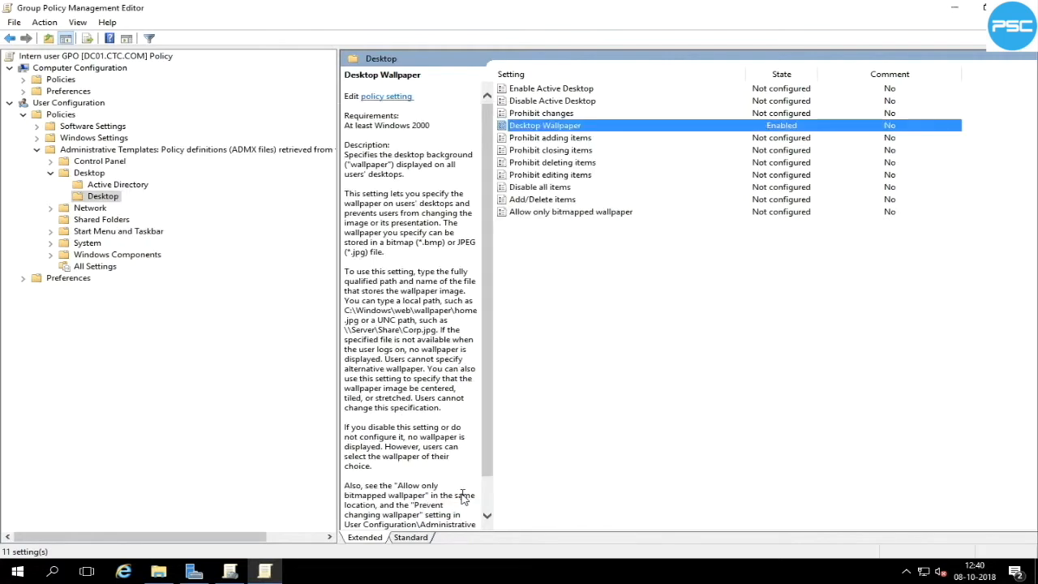
Step: Review the Remove Computer icon on the desktop and Remove Recycle Bin icon from desktop policies
{"action": "left_click", "coordinate": [93, 174]}
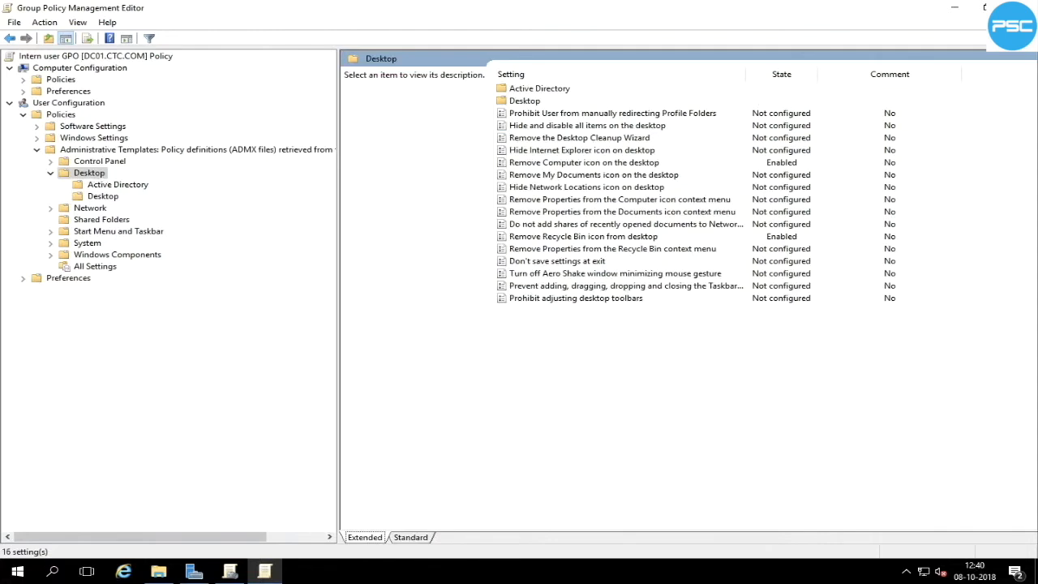
{"action": "double_click", "coordinate": [529, 162]}
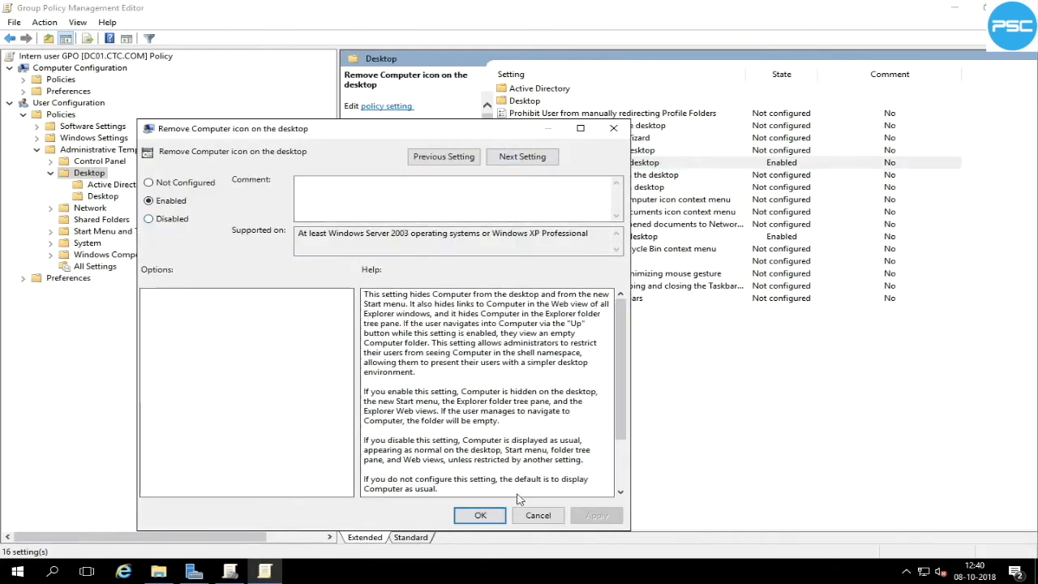
{"action": "left_click", "coordinate": [480, 515]}
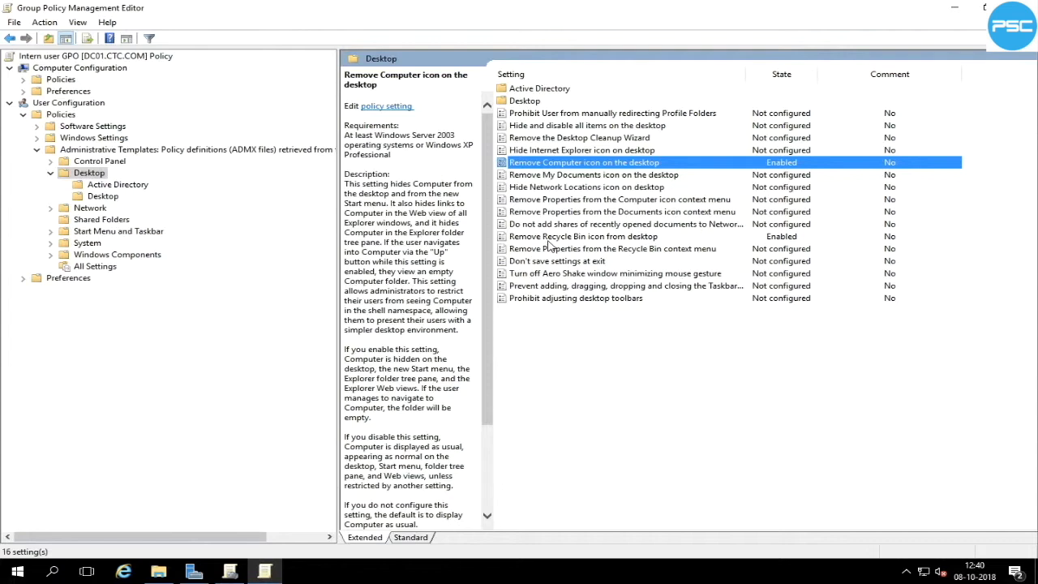
{"action": "double_click", "coordinate": [547, 239]}
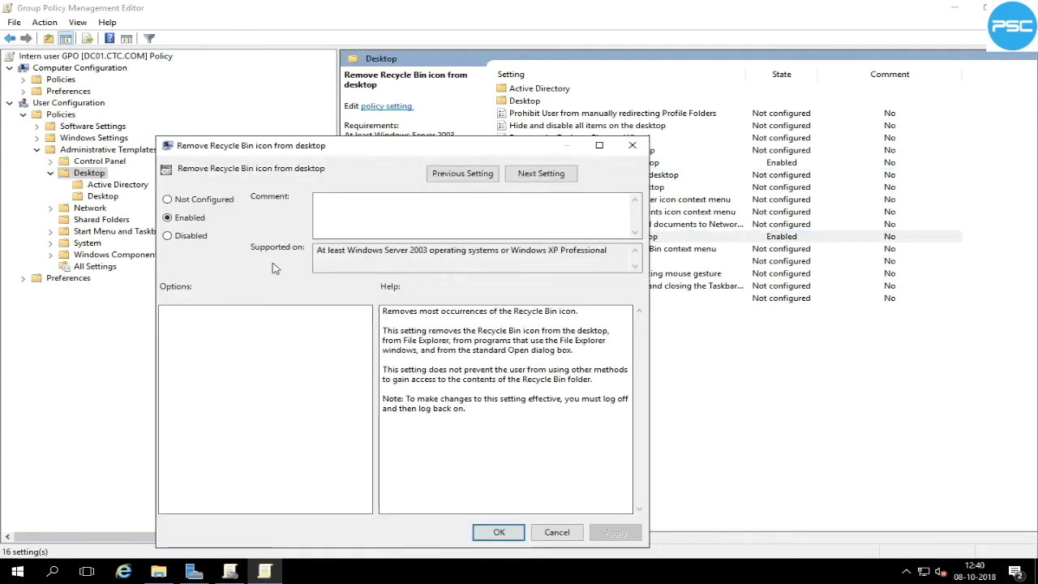
{"action": "left_click", "coordinate": [498, 532]}
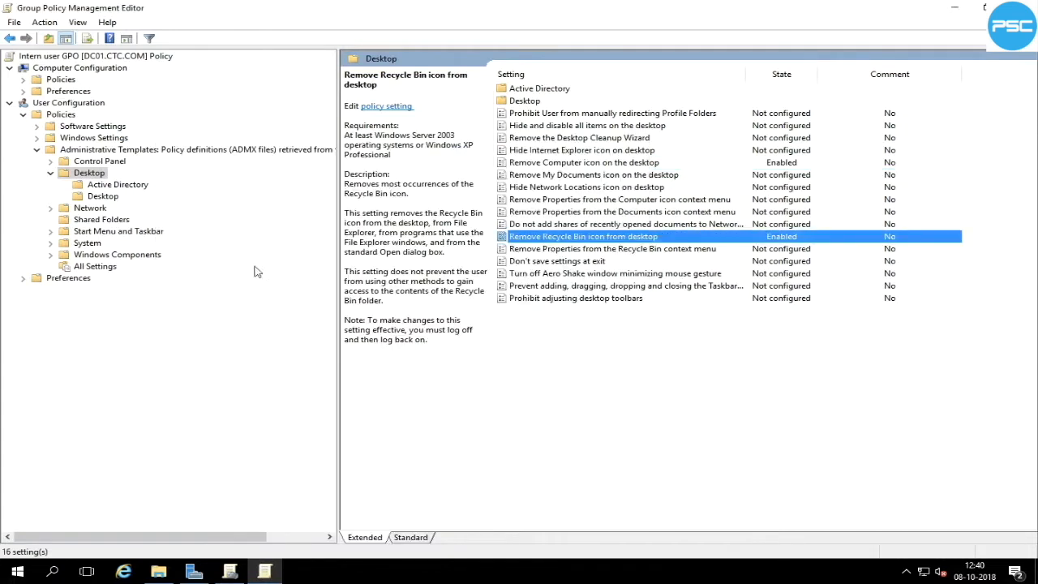
Step: View the user Control Panel policy settings and close the Intern user GPO editor
{"action": "left_click", "coordinate": [88, 162]}
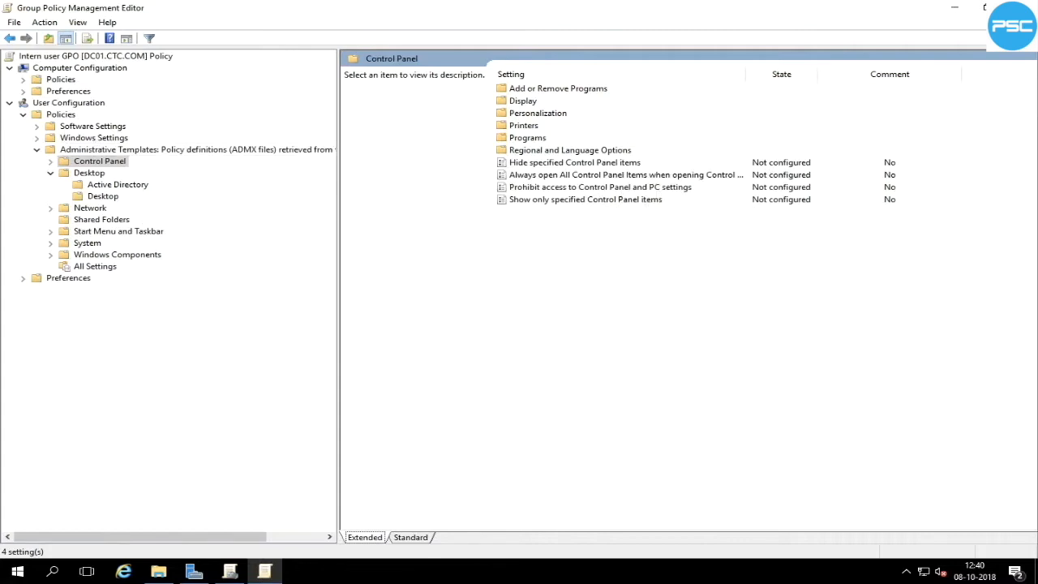
{"action": "left_click", "coordinate": [1020, 8]}
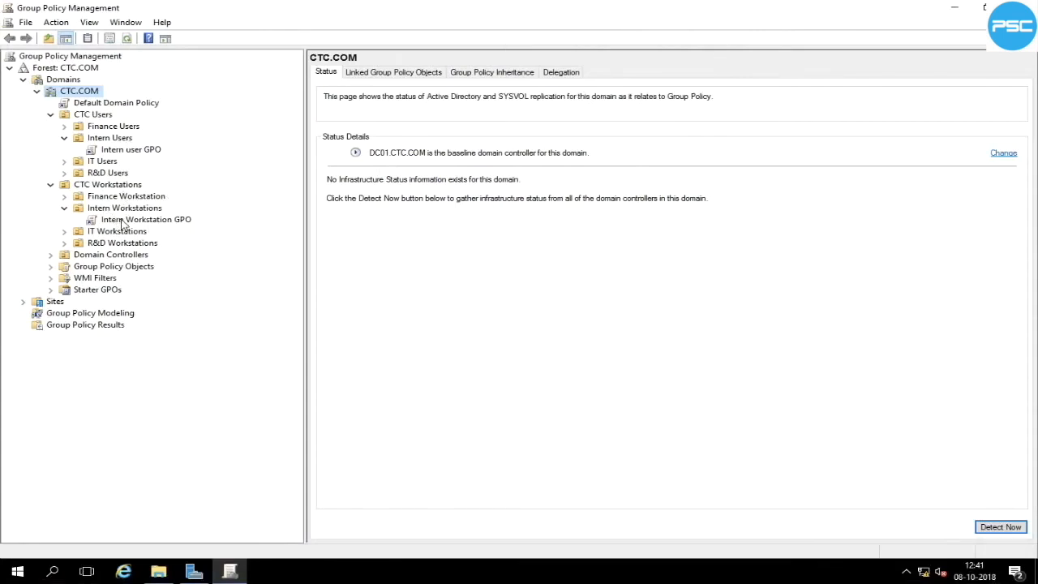
Step: Open the Intern Workstation GPO for editing, maximize the editor and widen its tree area
{"action": "right_click", "coordinate": [133, 220]}
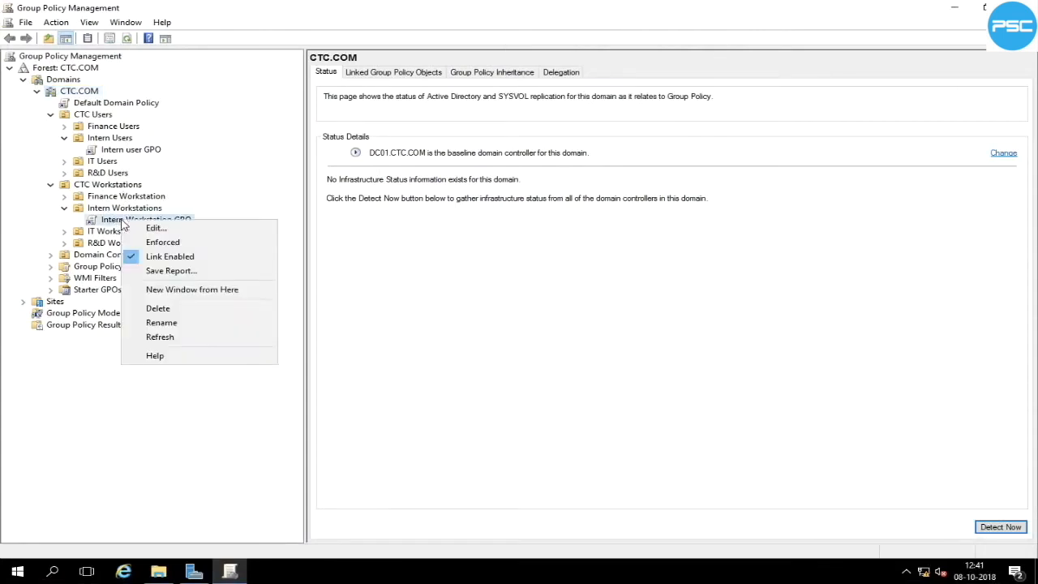
{"action": "left_click", "coordinate": [152, 227]}
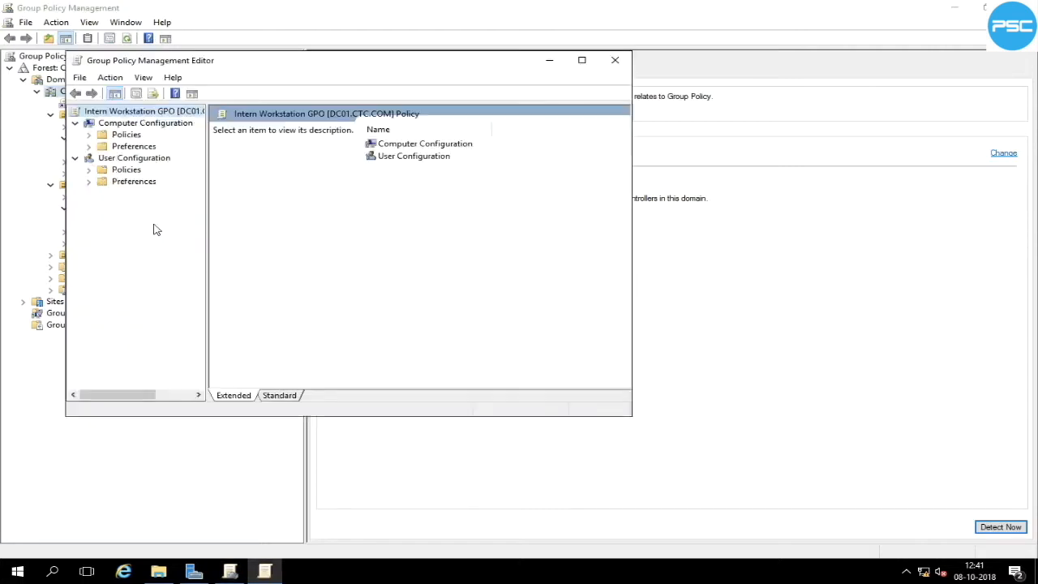
{"action": "double_click", "coordinate": [239, 58]}
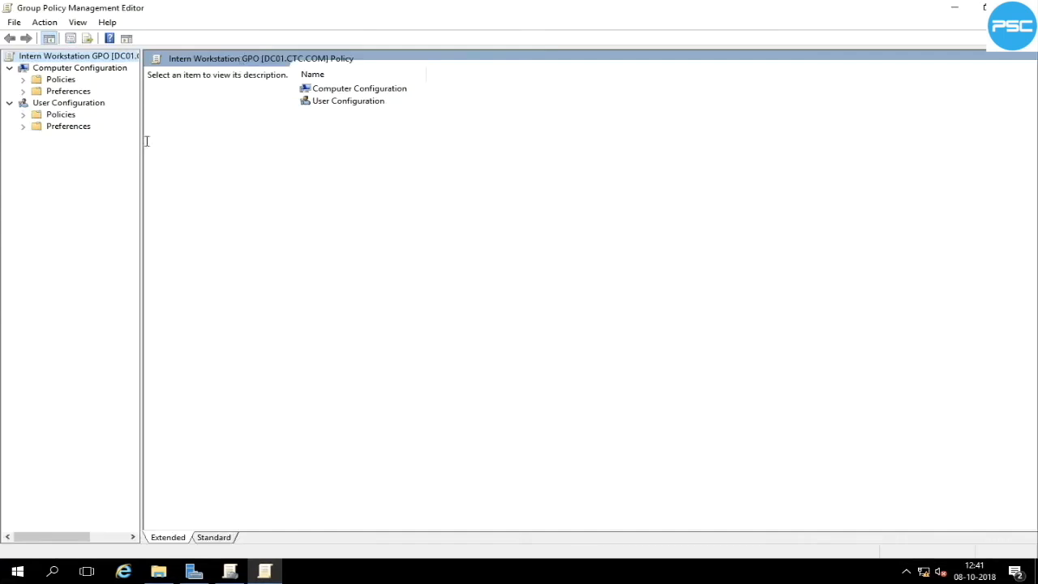
{"action": "left_click_drag", "start_coordinate": [141, 155], "coordinate": [336, 155]}
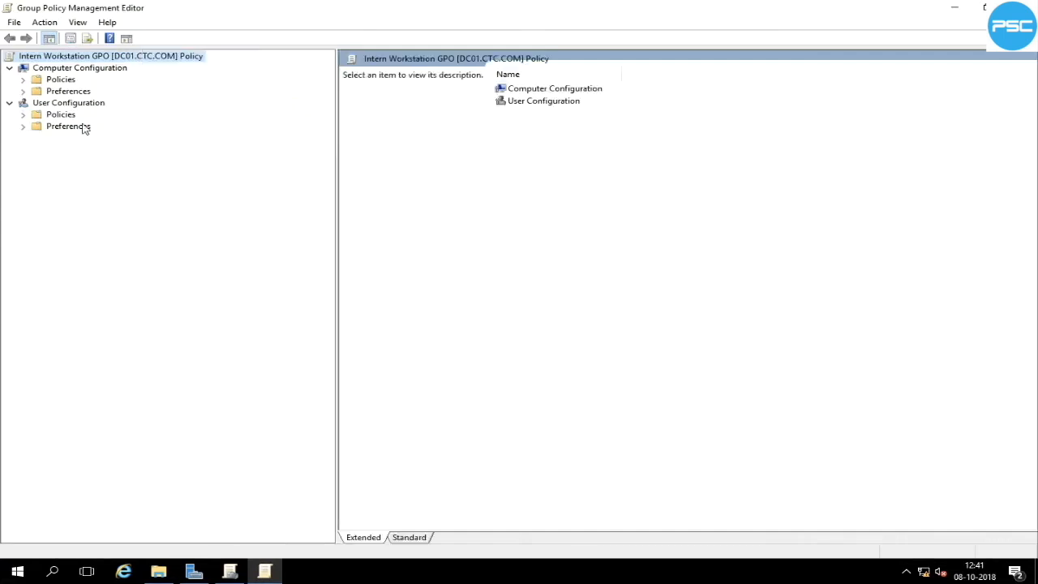
Step: Show the Desktop subfolder's settings under User Configuration, Policies, Administrative Templates, Desktop in the Intern Workstation GPO
{"action": "left_click", "coordinate": [22, 115]}
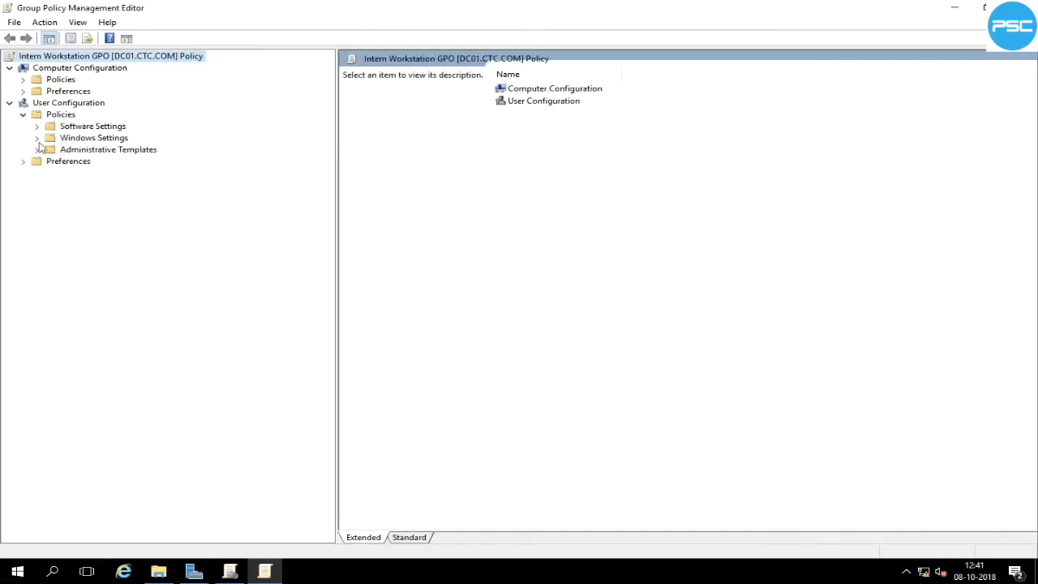
{"action": "left_click", "coordinate": [36, 150]}
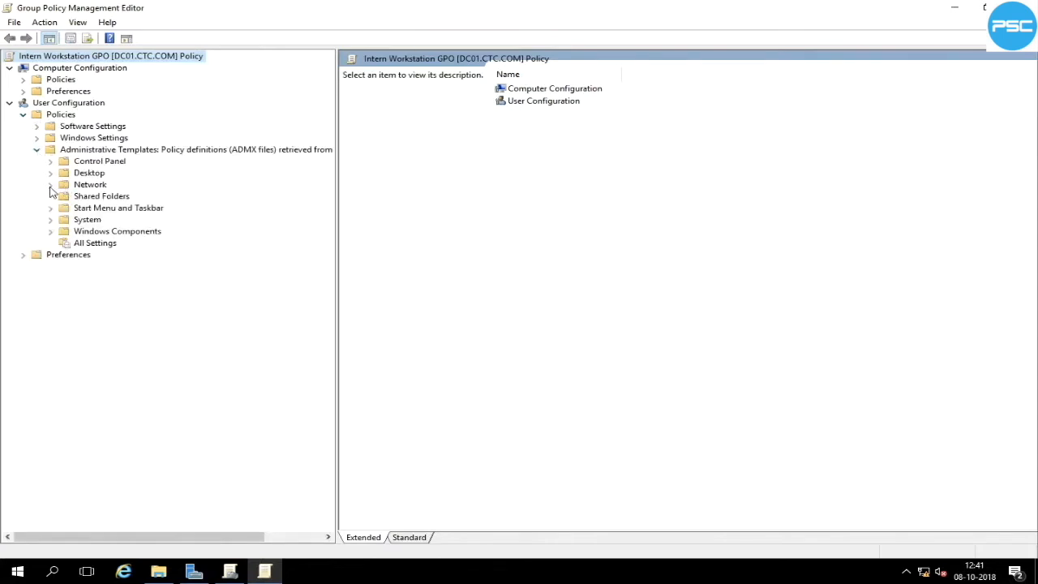
{"action": "left_click", "coordinate": [50, 186]}
{"action": "left_click", "coordinate": [50, 185]}
{"action": "left_click", "coordinate": [50, 172]}
{"action": "left_click", "coordinate": [102, 197]}
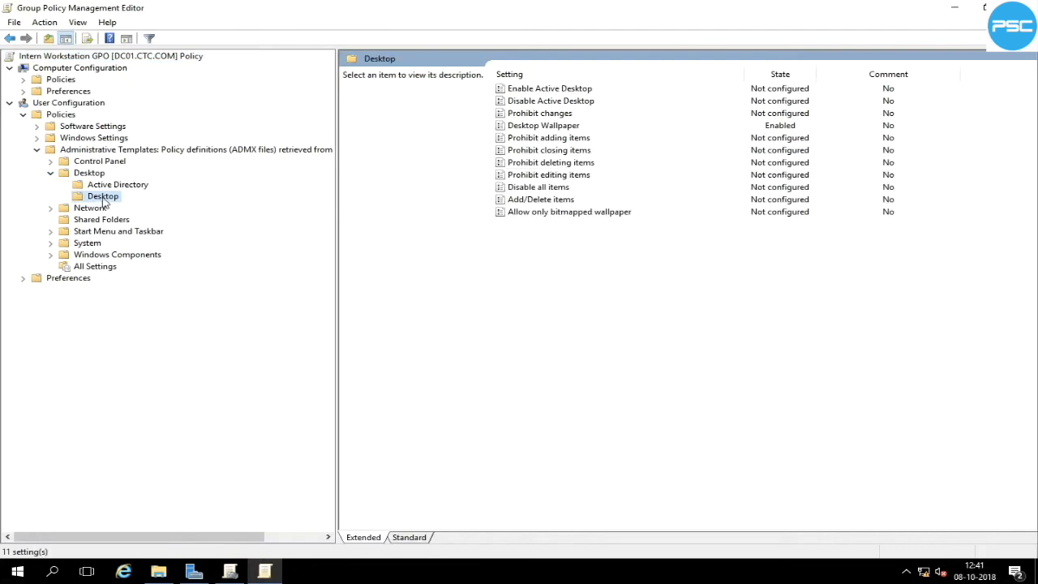
Step: Set the Desktop Wallpaper policy's wallpaper name to \\DC01\Wallpaper\merge.jpg in the Intern Workstation GPO
{"action": "double_click", "coordinate": [549, 129]}
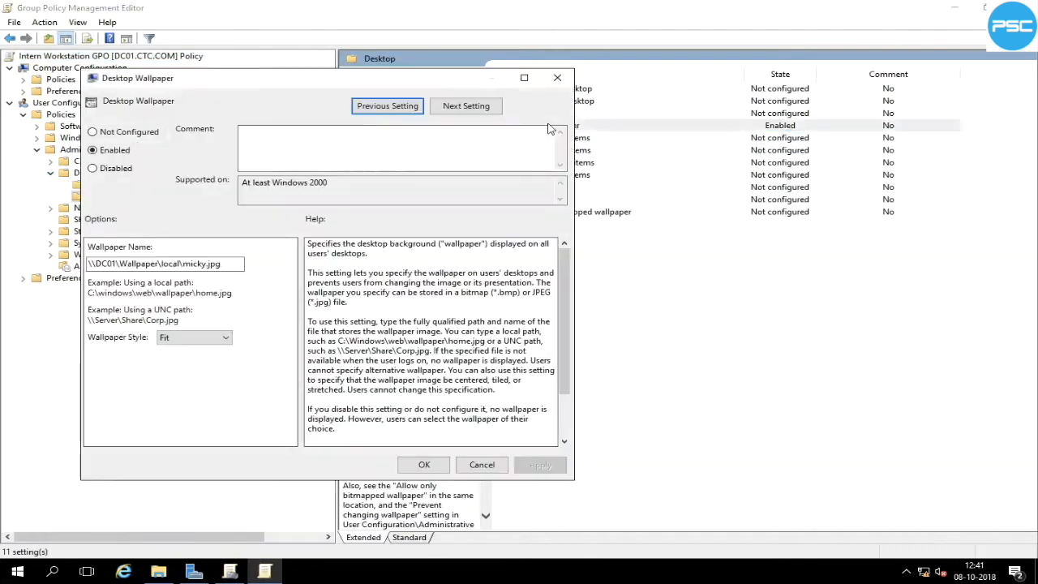
{"action": "left_click", "coordinate": [228, 264]}
{"action": "key", "text": "BackSpace"}
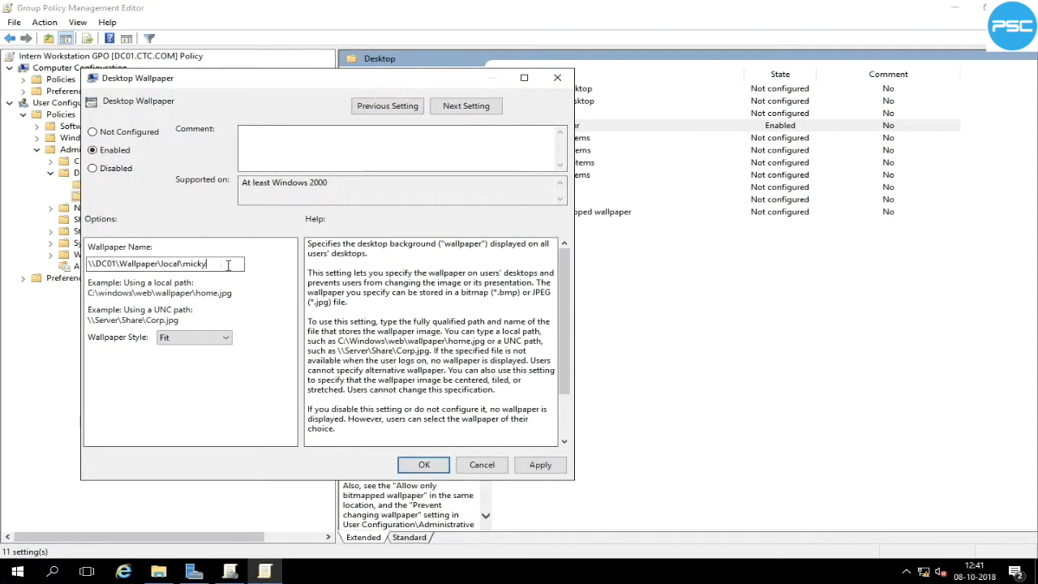
{"action": "key", "text": "BackSpace"}
{"action": "key", "text": "BackSpace"}
{"action": "key", "text": "BackSpace"}
{"action": "type", "text": "merge"}
Step: Switch to File Explorer and check the file type of the merge image in C:\Wallpaper through its properties
{"action": "left_click", "coordinate": [158, 572]}
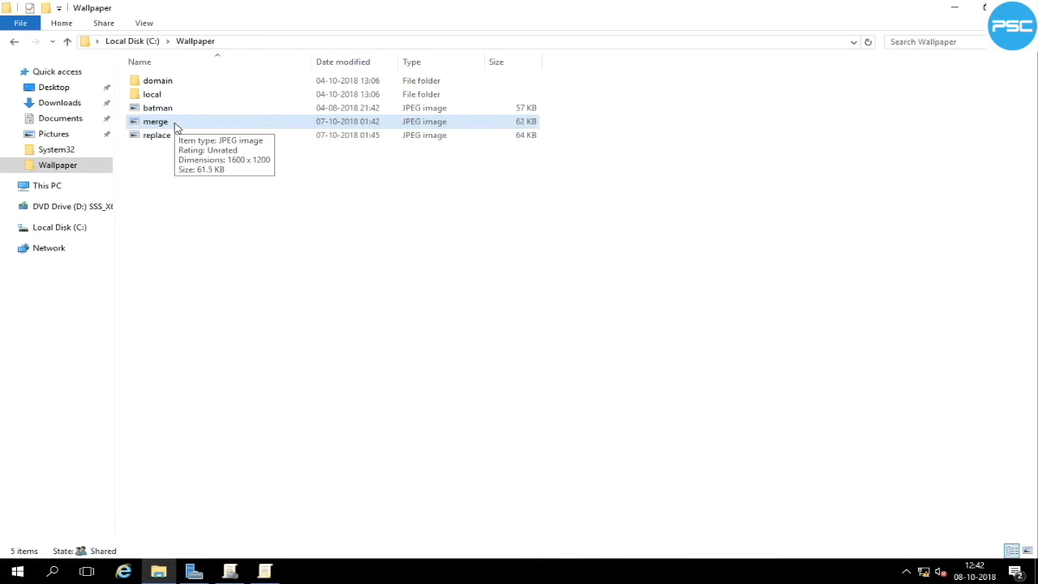
{"action": "left_click", "coordinate": [169, 125]}
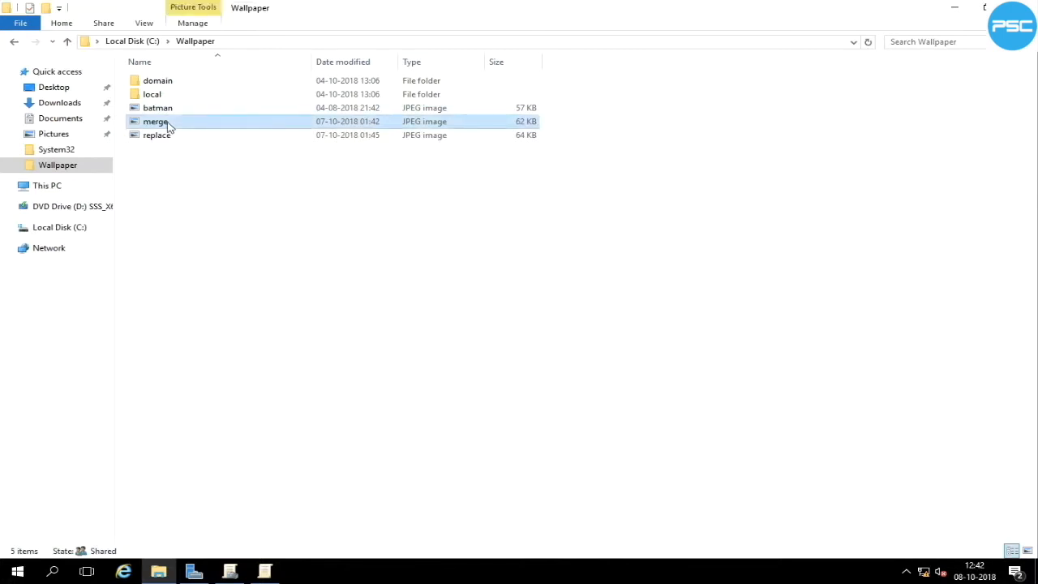
{"action": "right_click", "coordinate": [169, 126]}
{"action": "left_click", "coordinate": [252, 395]}
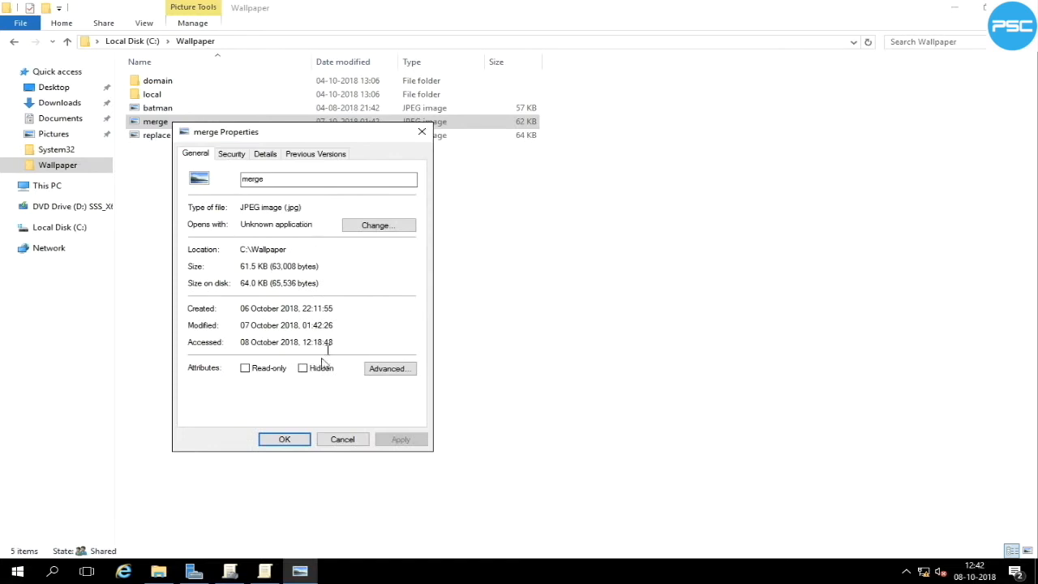
{"action": "left_click", "coordinate": [284, 439]}
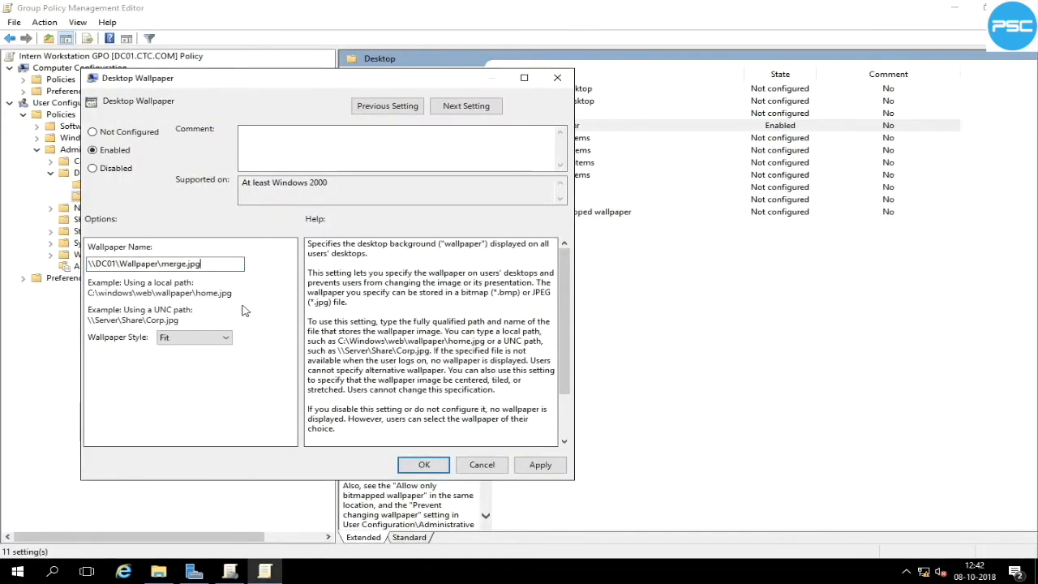
Step: Re-enter the Desktop Wallpaper policy's wallpaper name as \\DC01\Wallpaper\merge.jpg, choose the Fit style and save the policy
{"action": "key", "text": "BackSpace"}
{"action": "key", "text": "BackSpace"}
{"action": "key", "text": "BackSpace"}
{"action": "key", "text": "BackSpace"}
{"action": "key", "text": "BackSpace"}
{"action": "key", "text": "BackSpace"}
{"action": "key", "text": "BackSpace"}
{"action": "key", "text": "BackSpace"}
{"action": "type", "text": "m"}
{"action": "left_click", "coordinate": [178, 338]}
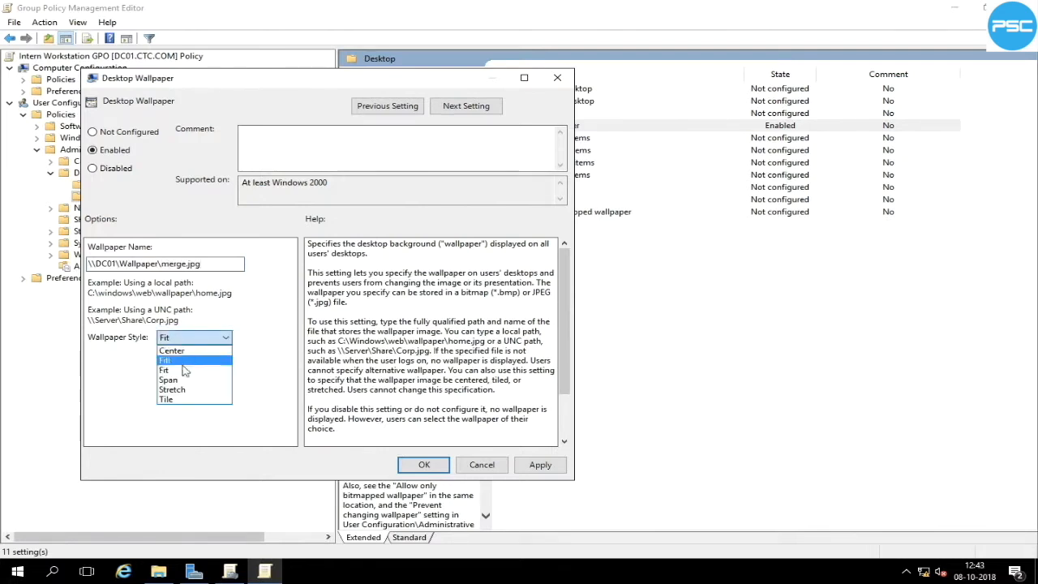
{"action": "left_click", "coordinate": [185, 370]}
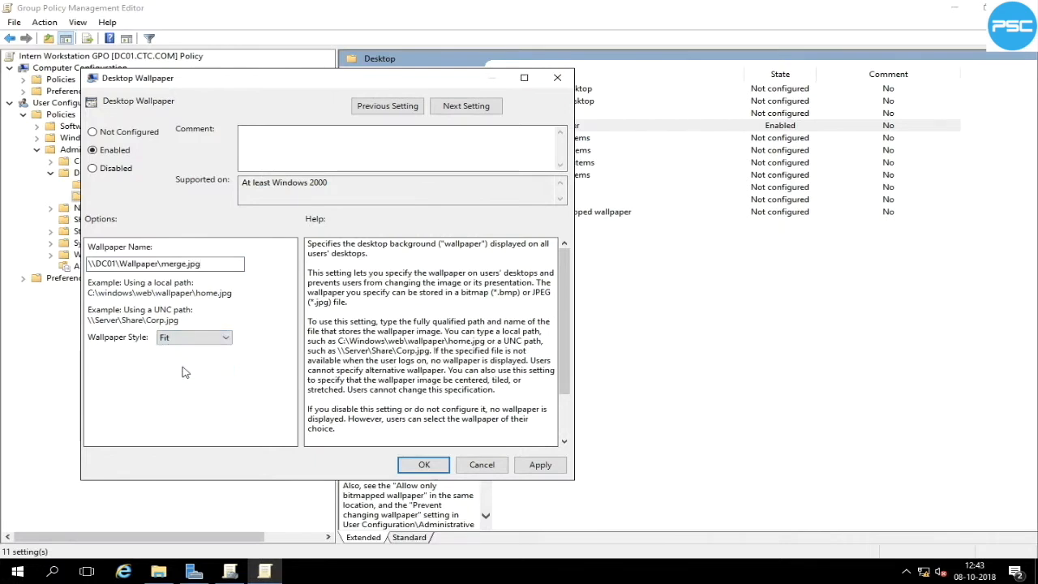
{"action": "left_click", "coordinate": [542, 465]}
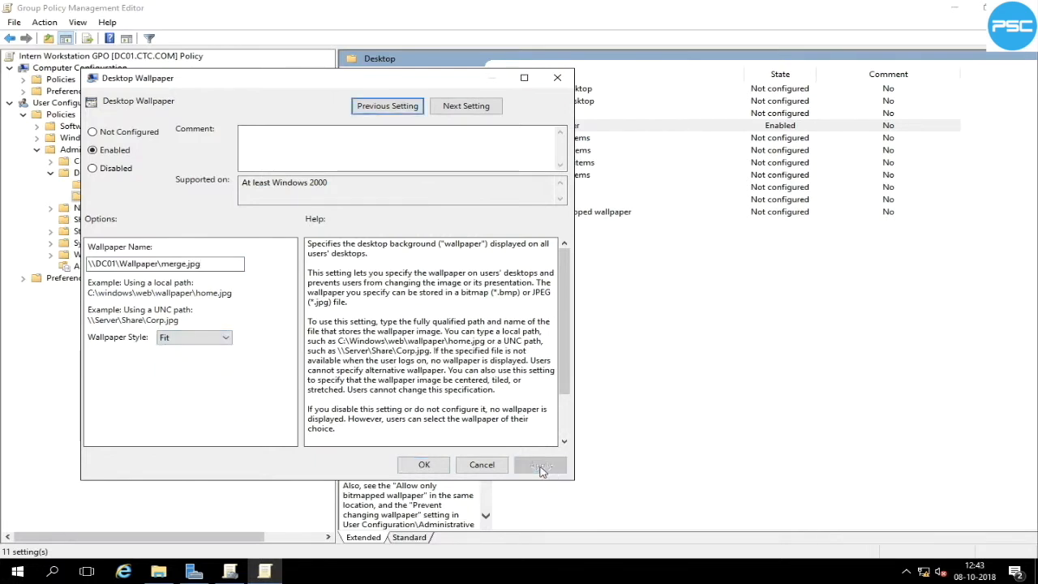
{"action": "left_click", "coordinate": [423, 464]}
Step: Check the Remove Recycle Bin icon from desktop policy in the parent Desktop folder under User Configuration
{"action": "key", "text": "BackSpace"}
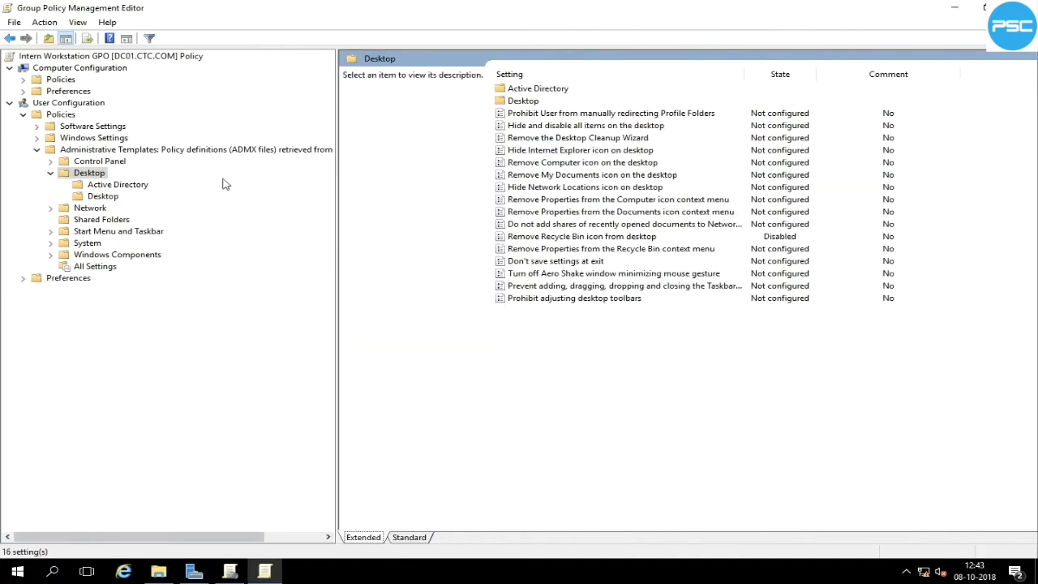
{"action": "left_click", "coordinate": [725, 564]}
{"action": "double_click", "coordinate": [580, 237]}
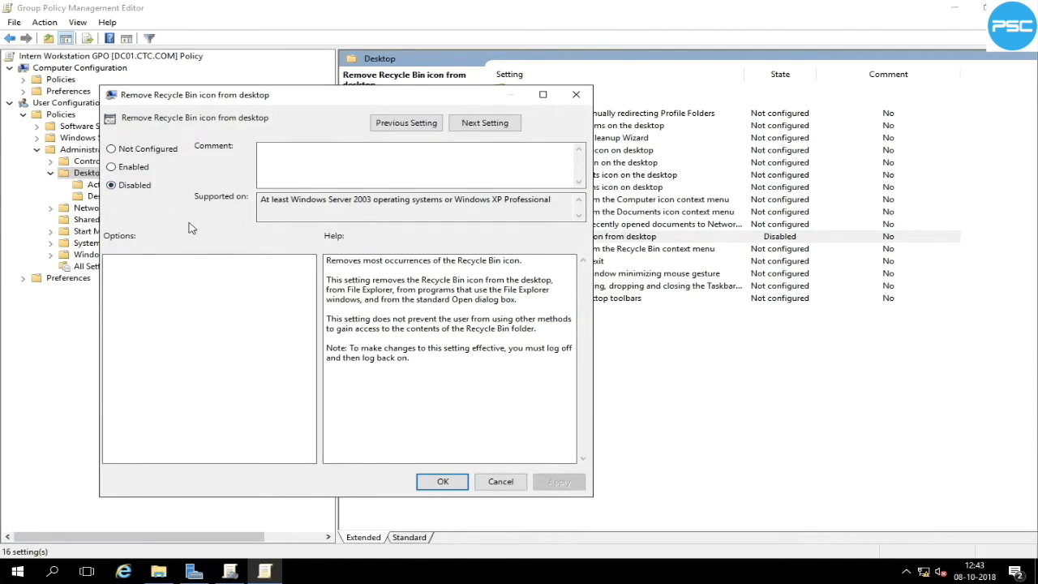
{"action": "left_click", "coordinate": [444, 481]}
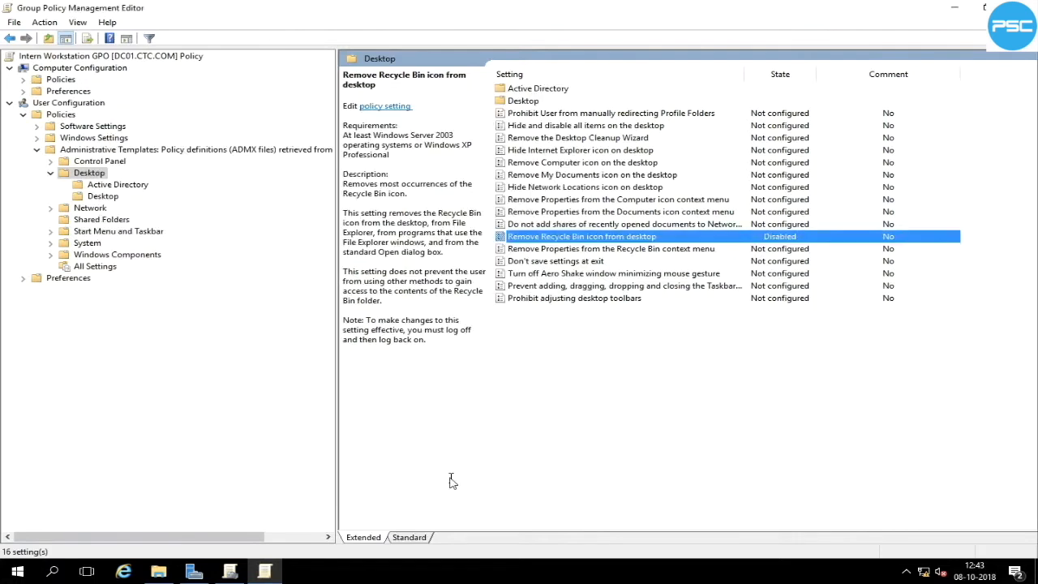
Step: Enable the Prohibit access to Control Panel and PC settings policy in the user Control Panel folder, save it and close the GPO editor
{"action": "left_click", "coordinate": [103, 162]}
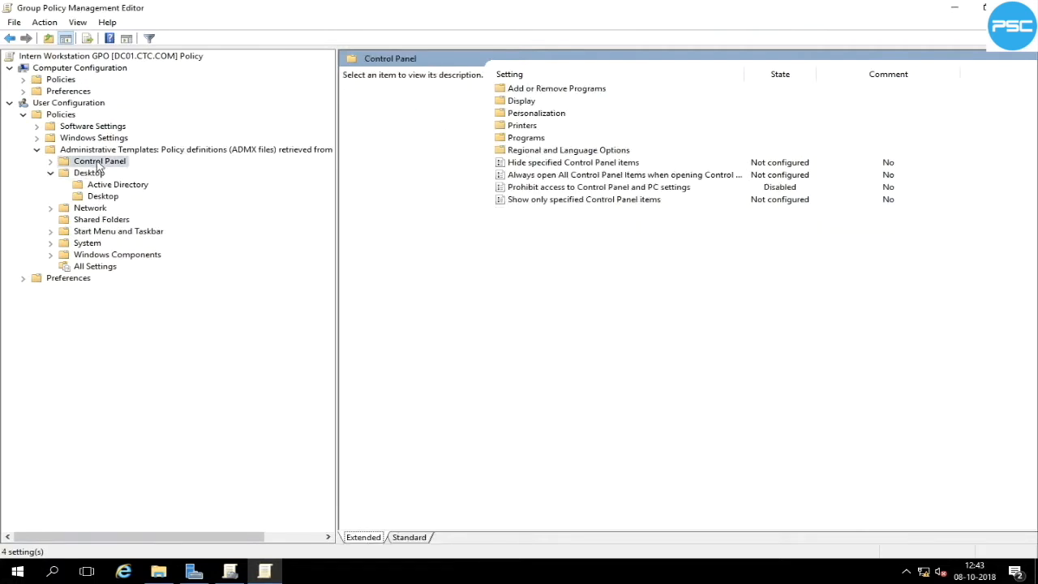
{"action": "double_click", "coordinate": [574, 188]}
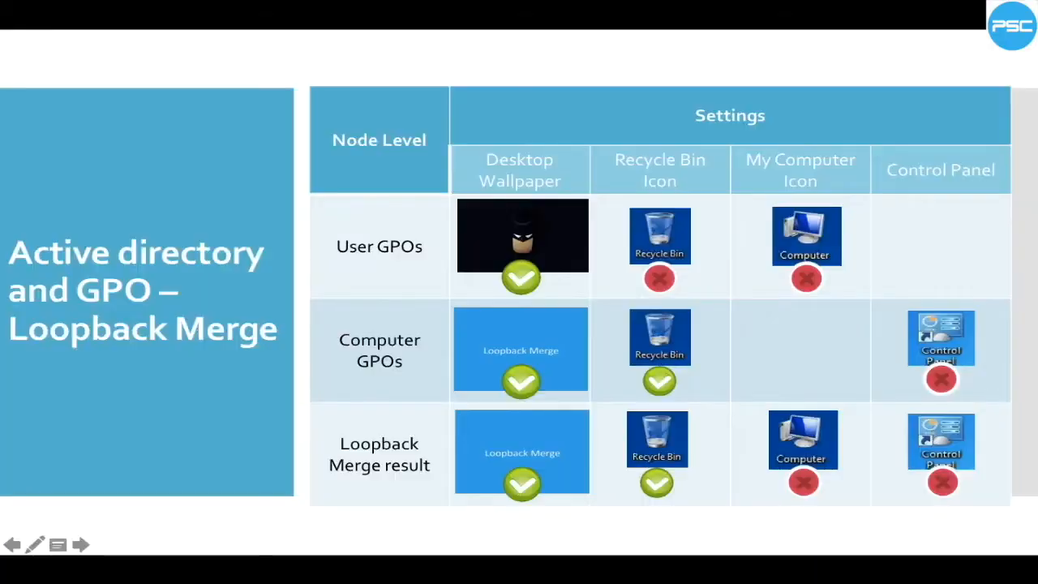
{"action": "left_click", "coordinate": [941, 363]}
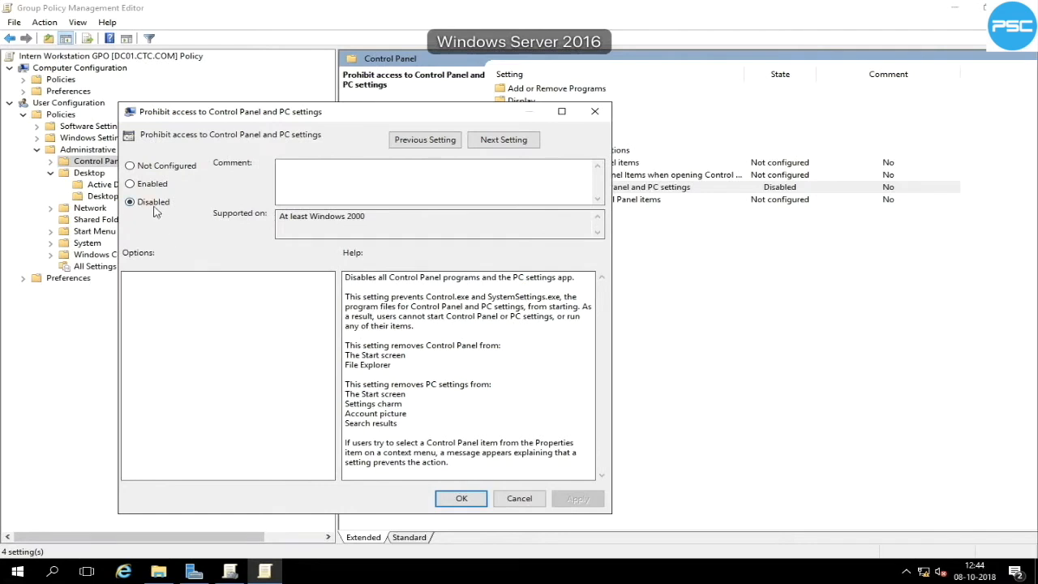
{"action": "left_click", "coordinate": [151, 186]}
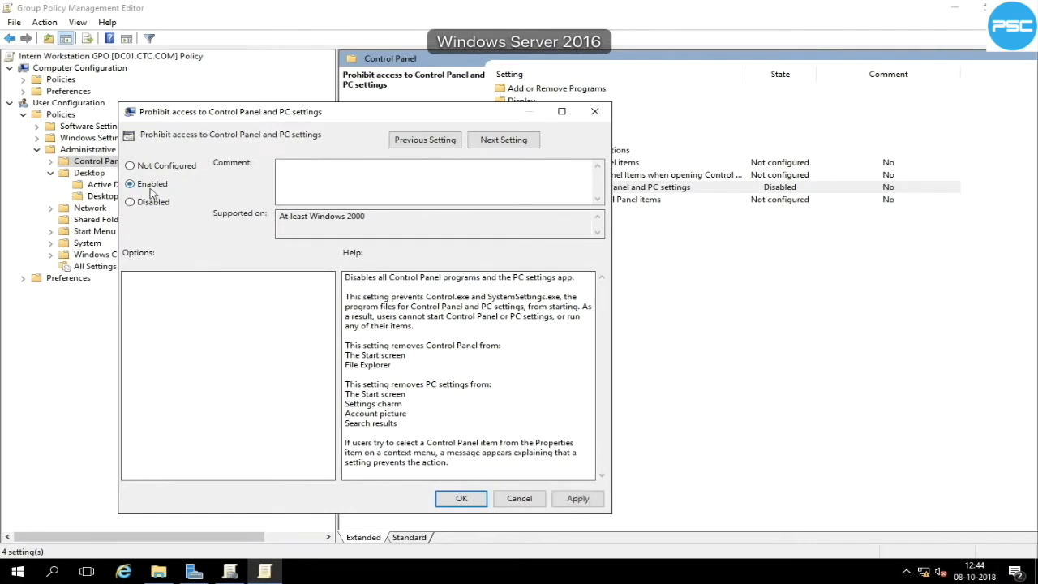
{"action": "left_click", "coordinate": [595, 500]}
{"action": "left_click", "coordinate": [459, 500]}
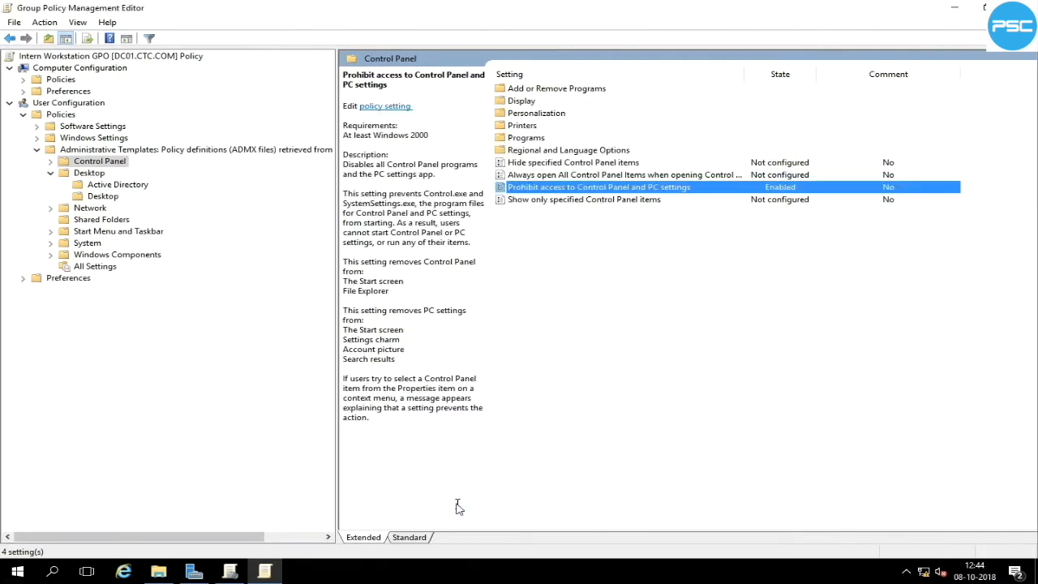
{"action": "left_click", "coordinate": [693, 365]}
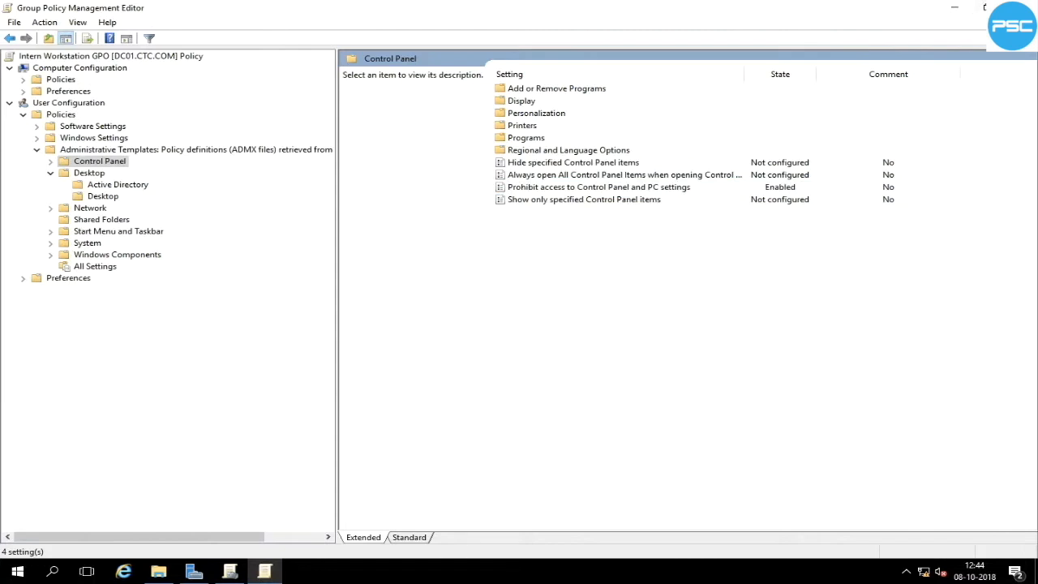
{"action": "left_click", "coordinate": [1021, 7]}
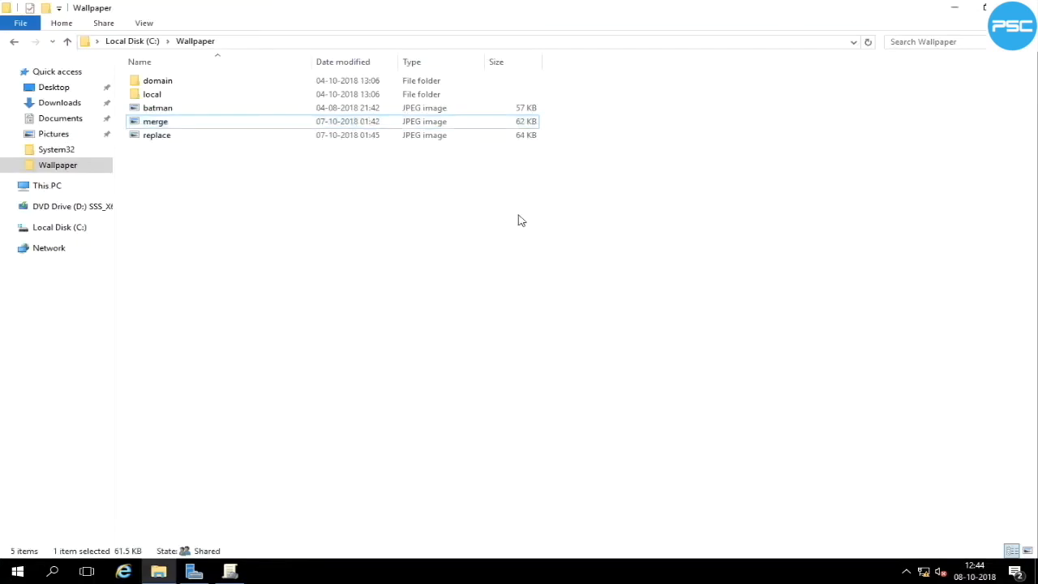
Step: Open Active Directory Users and Computers from Server Manager and check which computers the Intern Workstations OU under CTC Workstations contains
{"action": "left_click", "coordinate": [193, 572]}
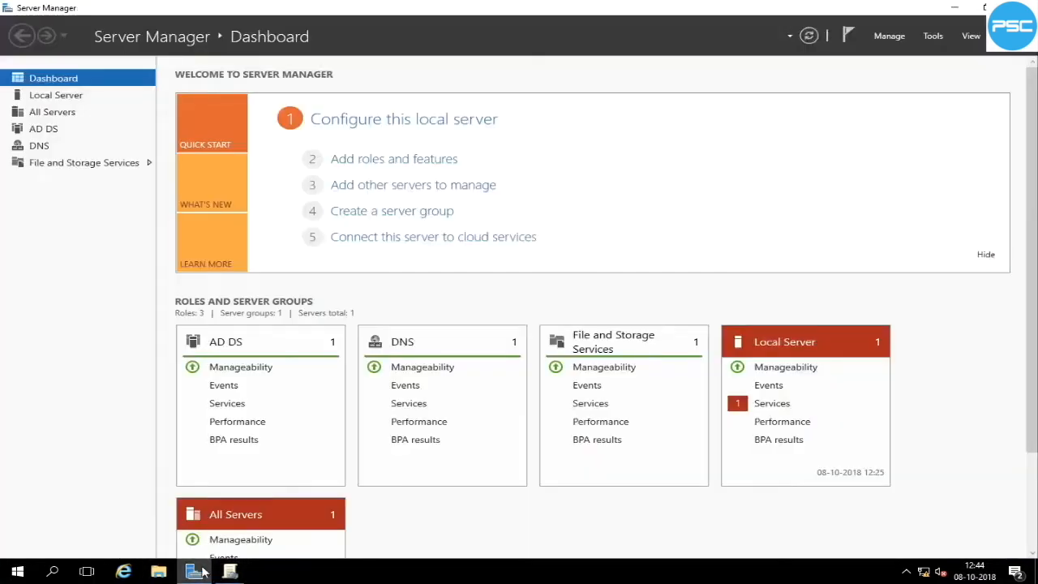
{"action": "left_click", "coordinate": [934, 37]}
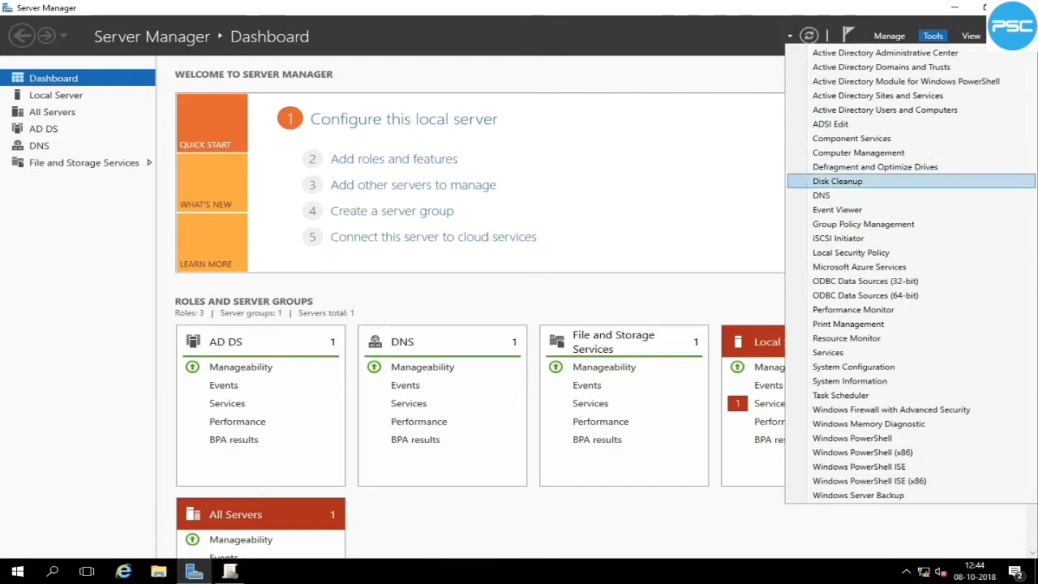
{"action": "left_click", "coordinate": [896, 111]}
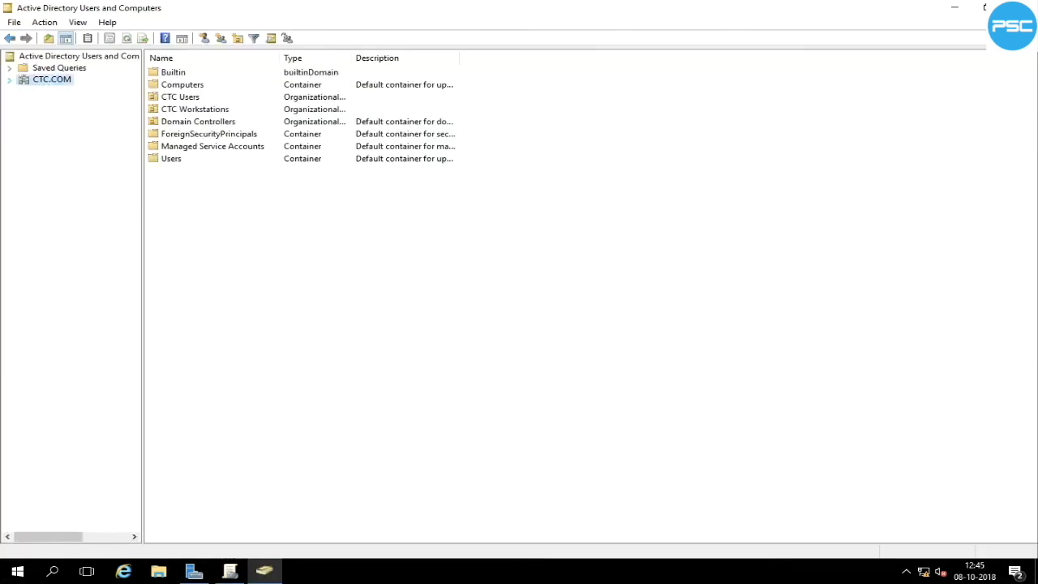
{"action": "left_click", "coordinate": [9, 79]}
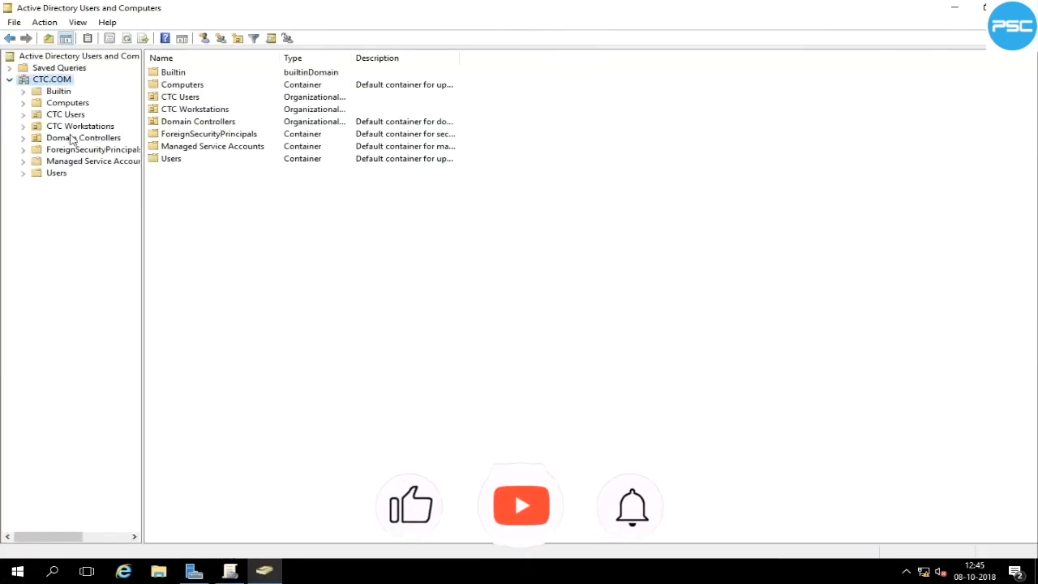
{"action": "left_click", "coordinate": [22, 127]}
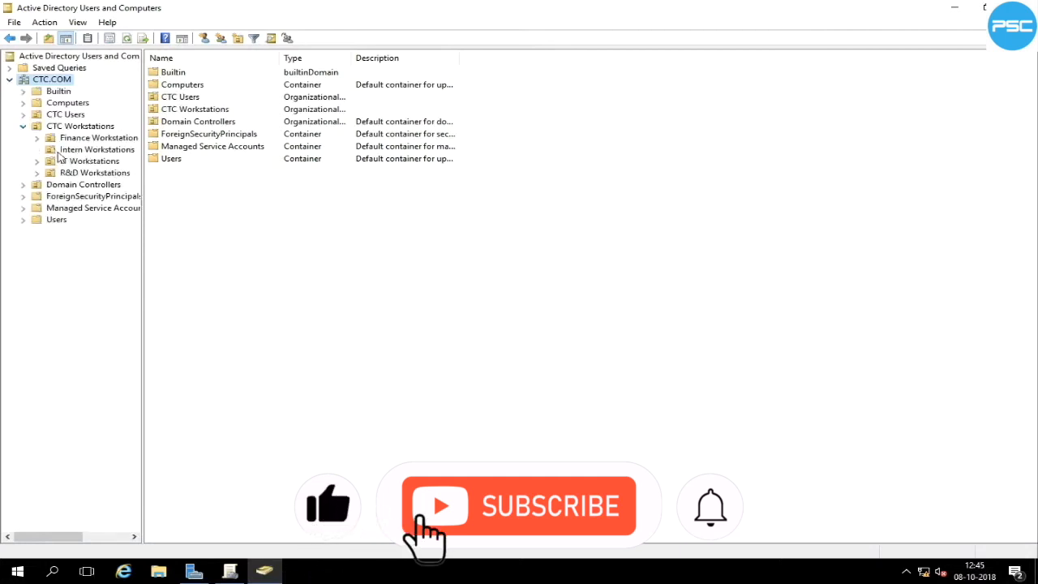
{"action": "left_click", "coordinate": [67, 150]}
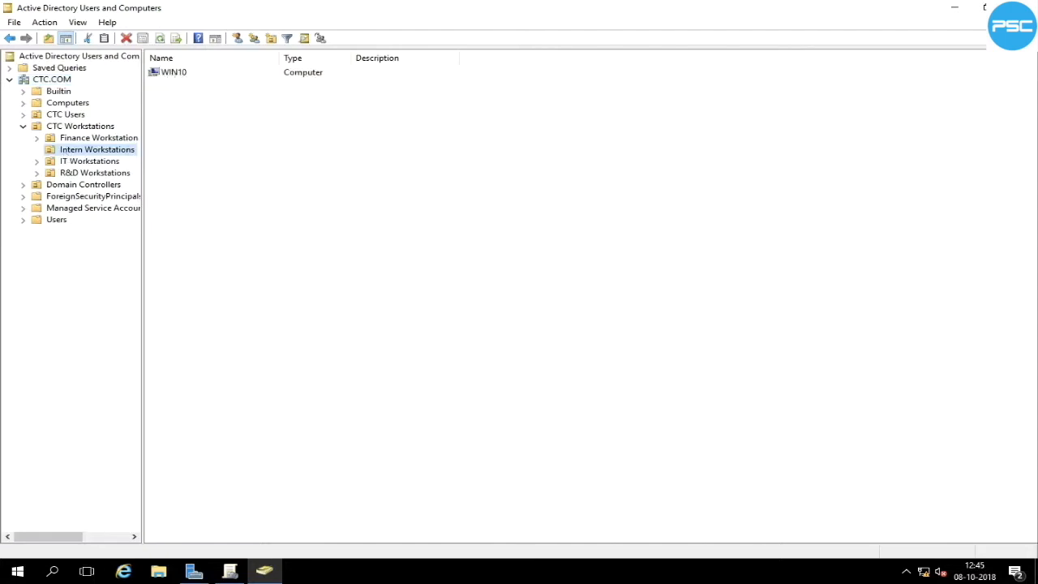
{"action": "left_click", "coordinate": [955, 8]}
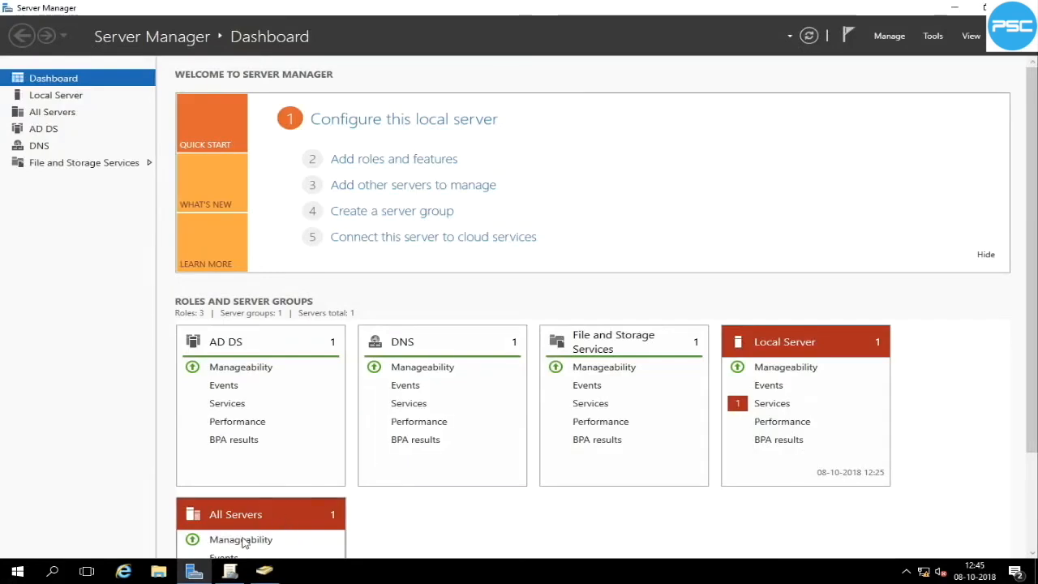
Step: Switch to Group Policy Management, open the Intern Workstation GPO for editing, maximize the editor and widen its tree area
{"action": "left_click", "coordinate": [231, 571]}
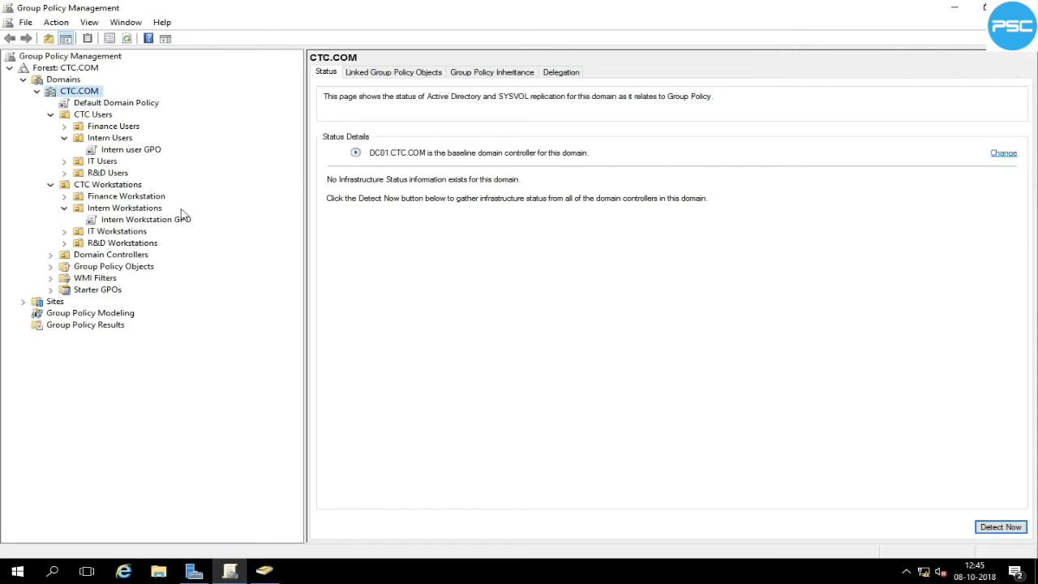
{"action": "right_click", "coordinate": [139, 223]}
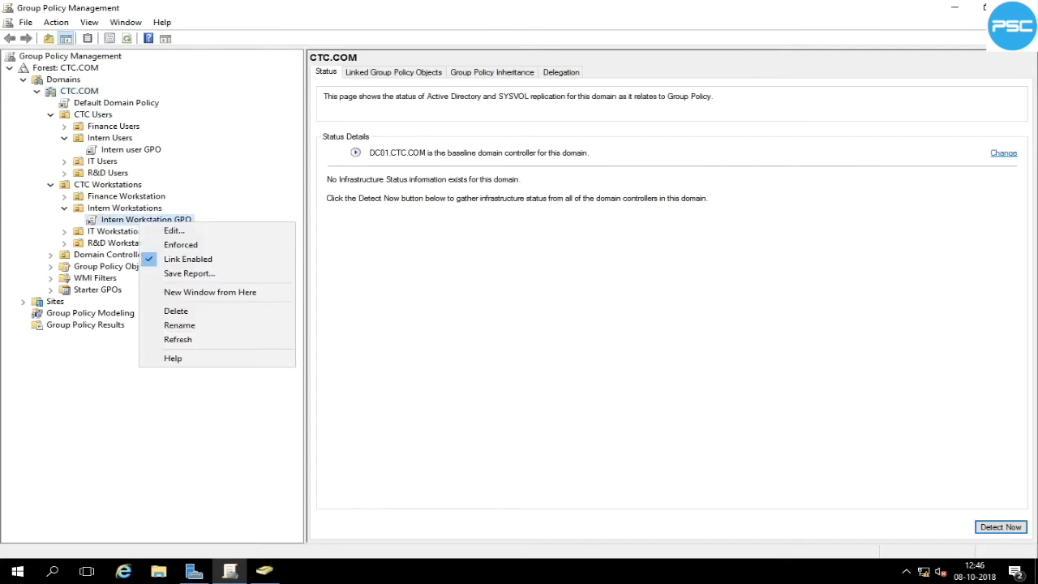
{"action": "left_click", "coordinate": [191, 232]}
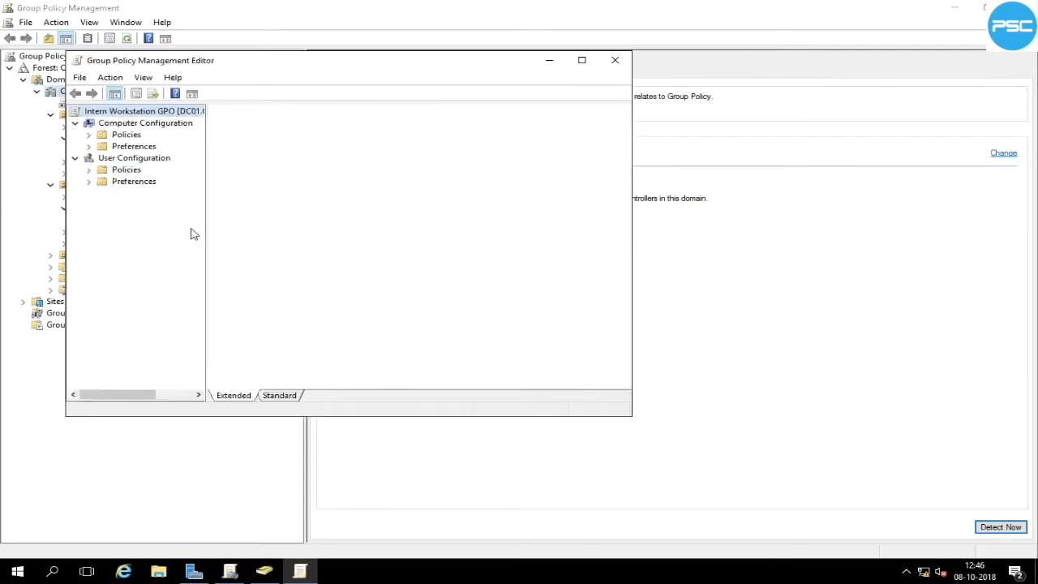
{"action": "double_click", "coordinate": [376, 57]}
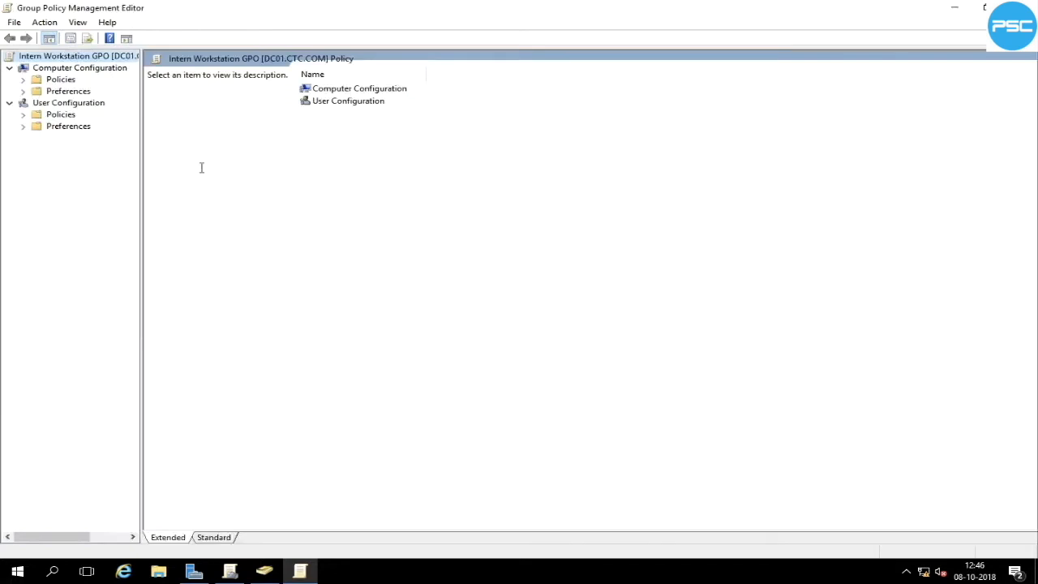
{"action": "left_click_drag", "start_coordinate": [143, 181], "coordinate": [281, 181]}
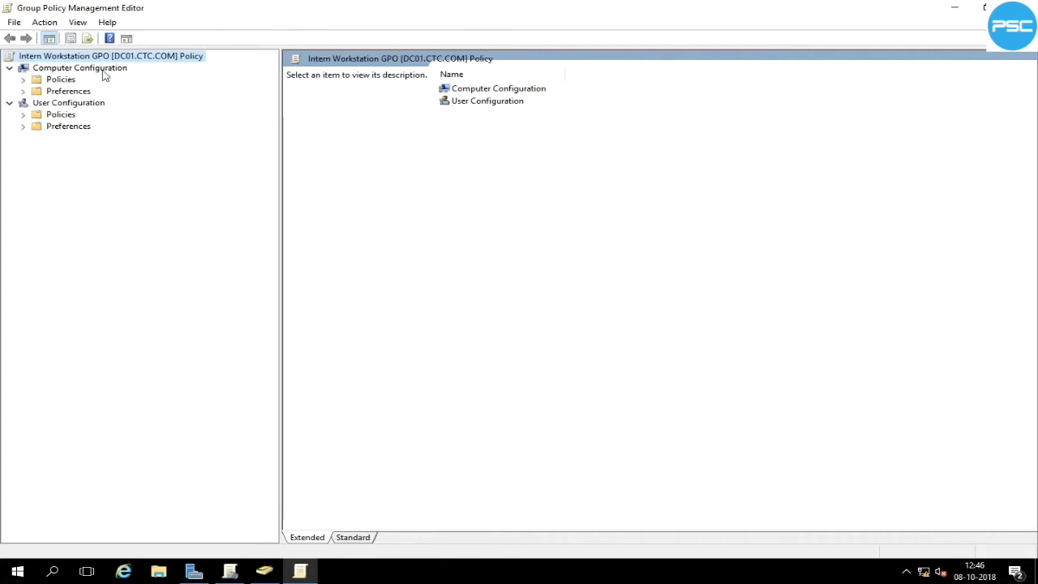
{"action": "double_click", "coordinate": [210, 15]}
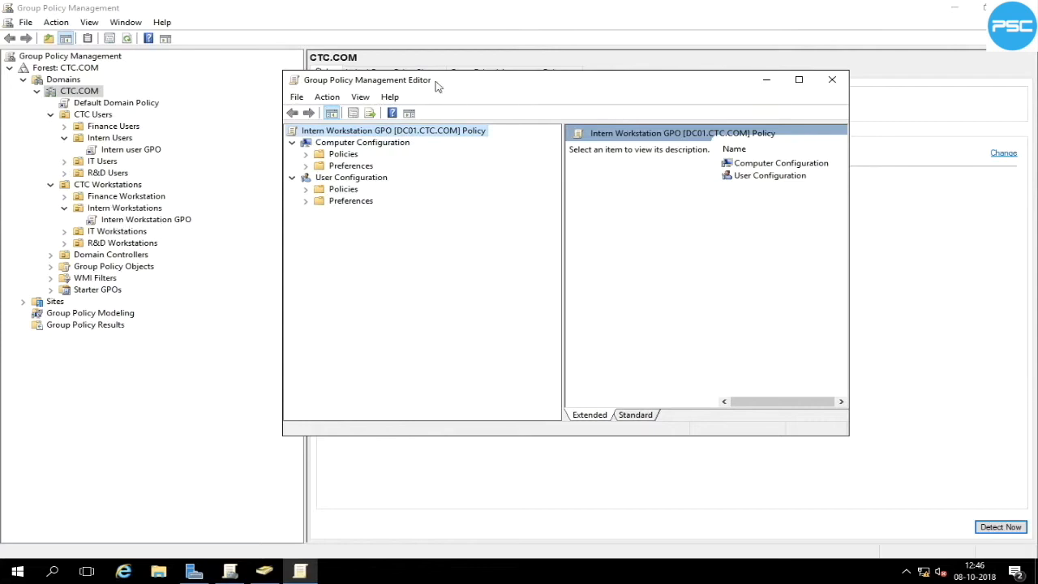
{"action": "double_click", "coordinate": [487, 81]}
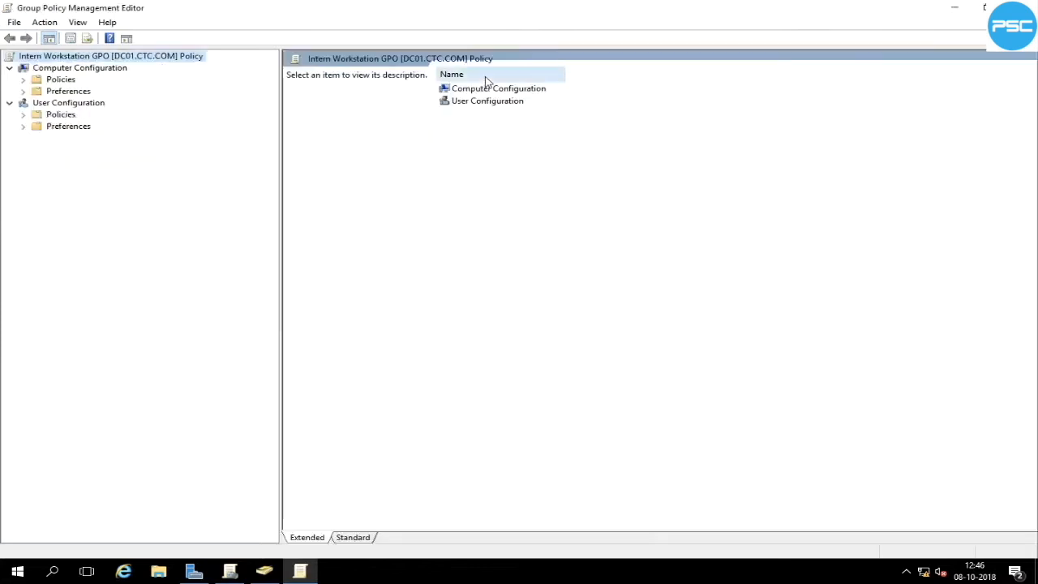
Step: Show the Group Policy folder's settings under Computer Configuration, Policies, Administrative Templates, System
{"action": "left_click", "coordinate": [23, 79]}
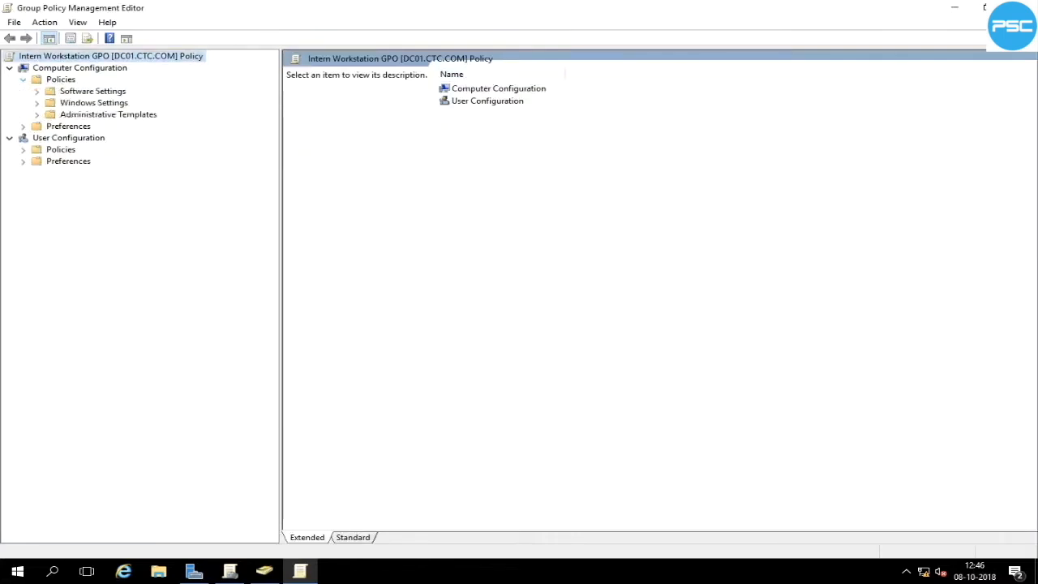
{"action": "left_click", "coordinate": [36, 115]}
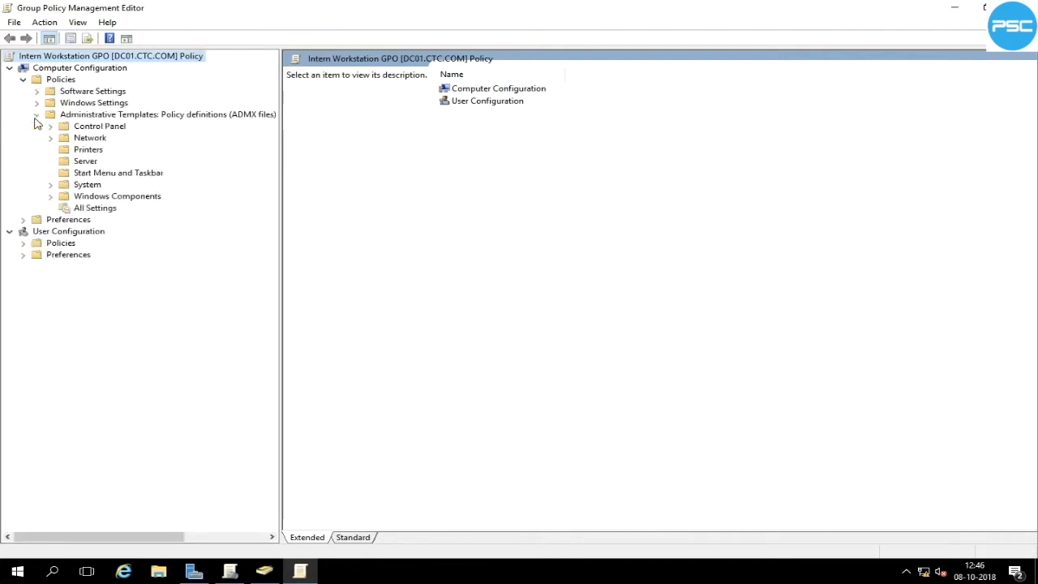
{"action": "left_click", "coordinate": [50, 185]}
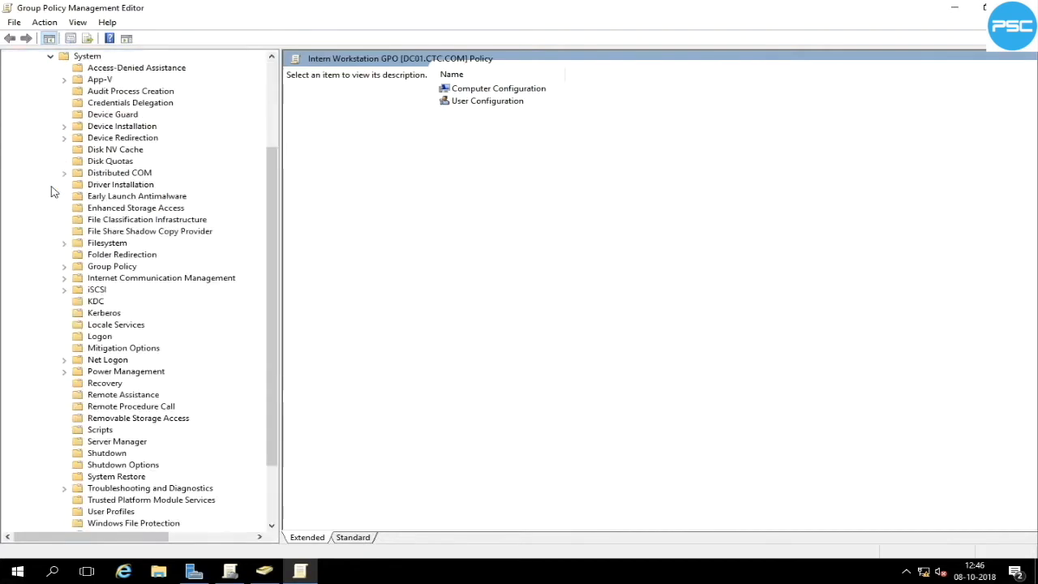
{"action": "left_click", "coordinate": [94, 269]}
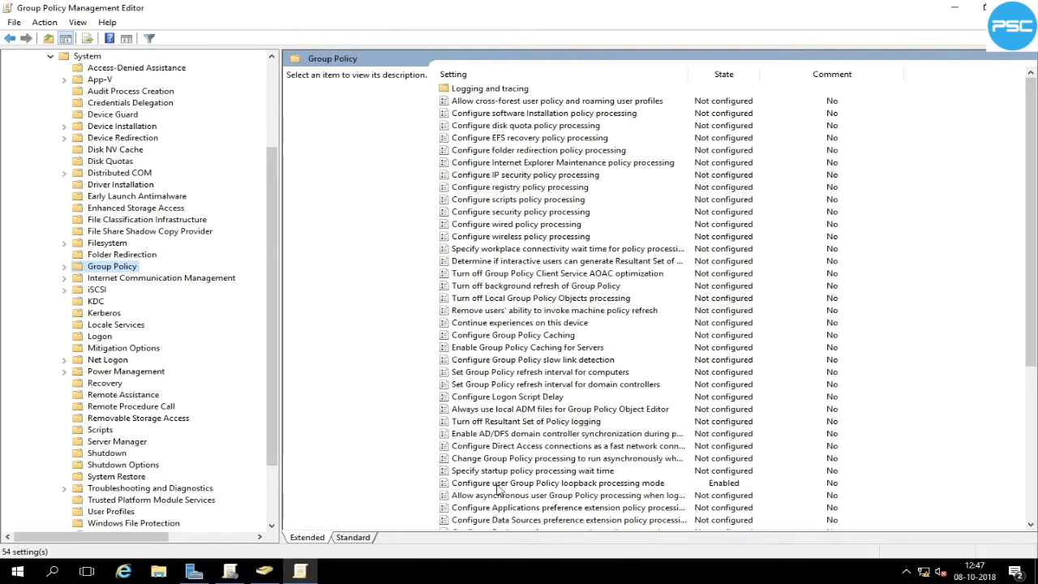
Step: Set the mode of the Configure user Group Policy loopback processing mode policy to Merge, then apply and save it
{"action": "left_click", "coordinate": [499, 483]}
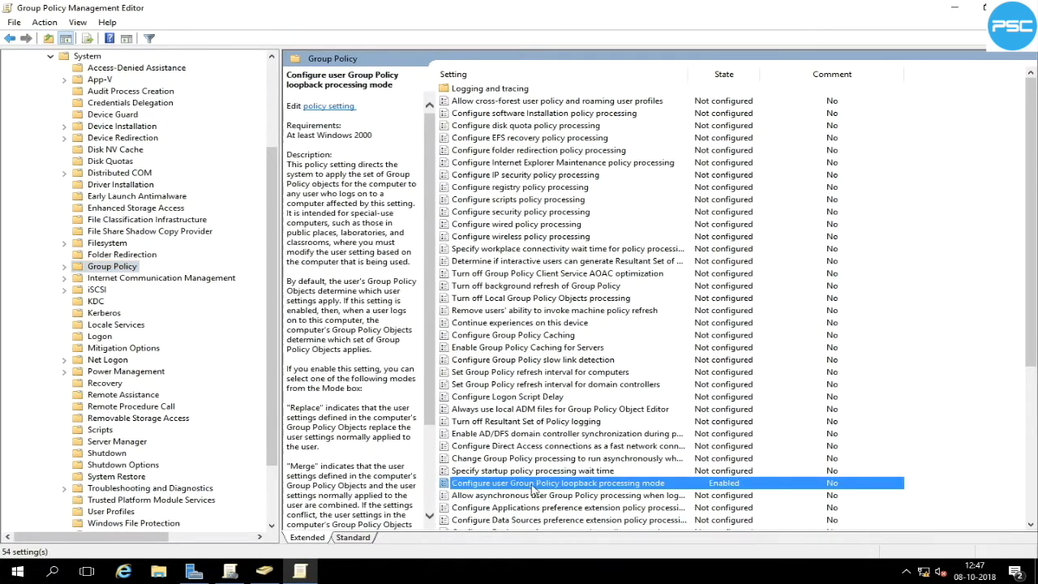
{"action": "double_click", "coordinate": [608, 485]}
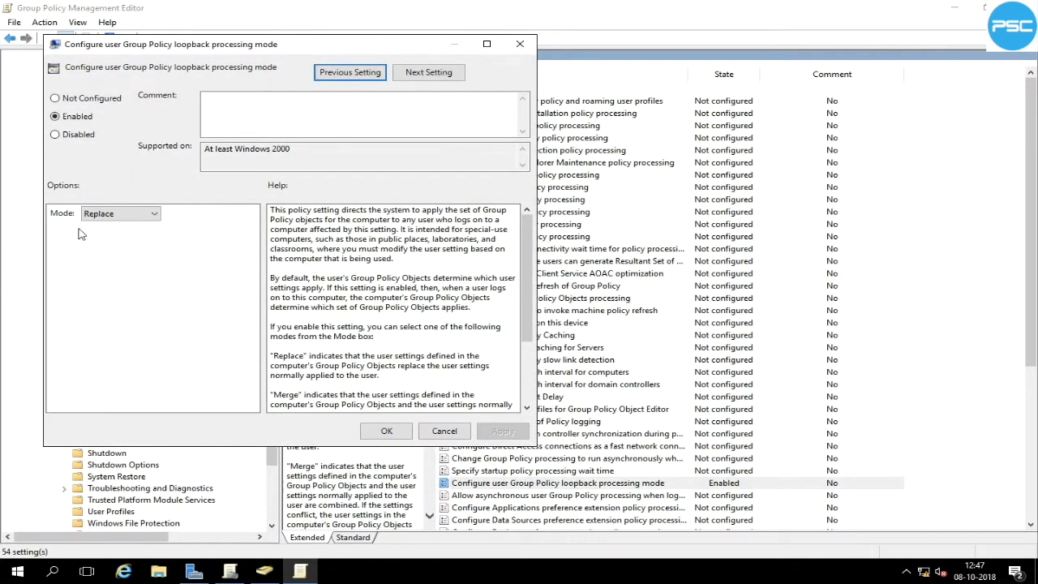
{"action": "left_click", "coordinate": [121, 217]}
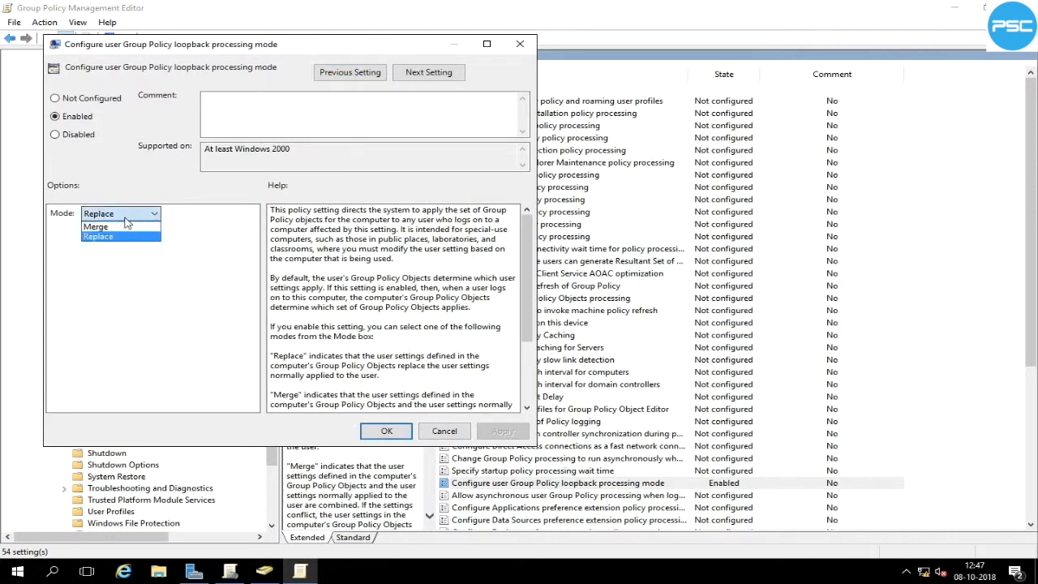
{"action": "left_click", "coordinate": [120, 228]}
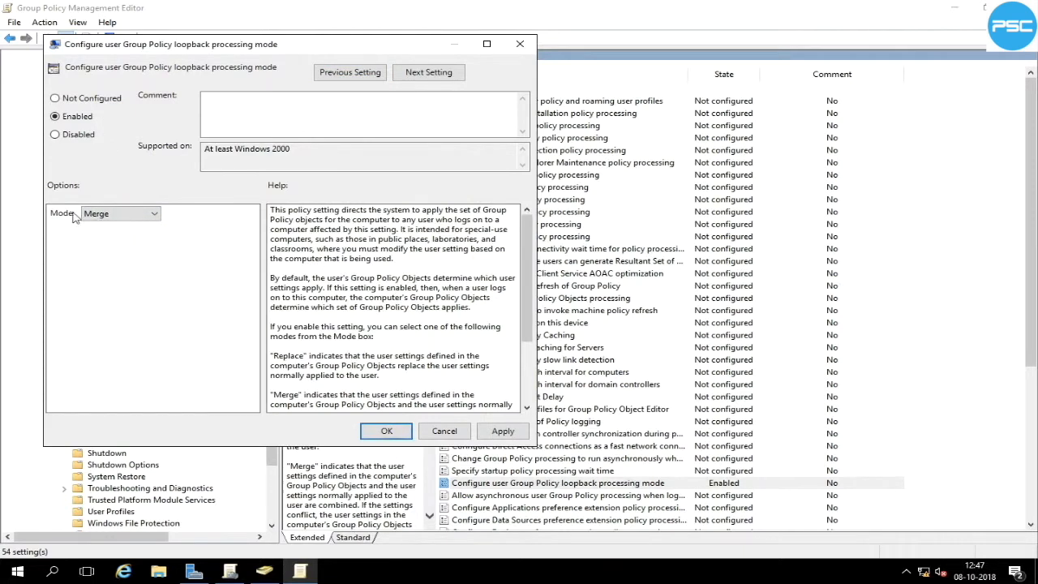
{"action": "left_click", "coordinate": [116, 216]}
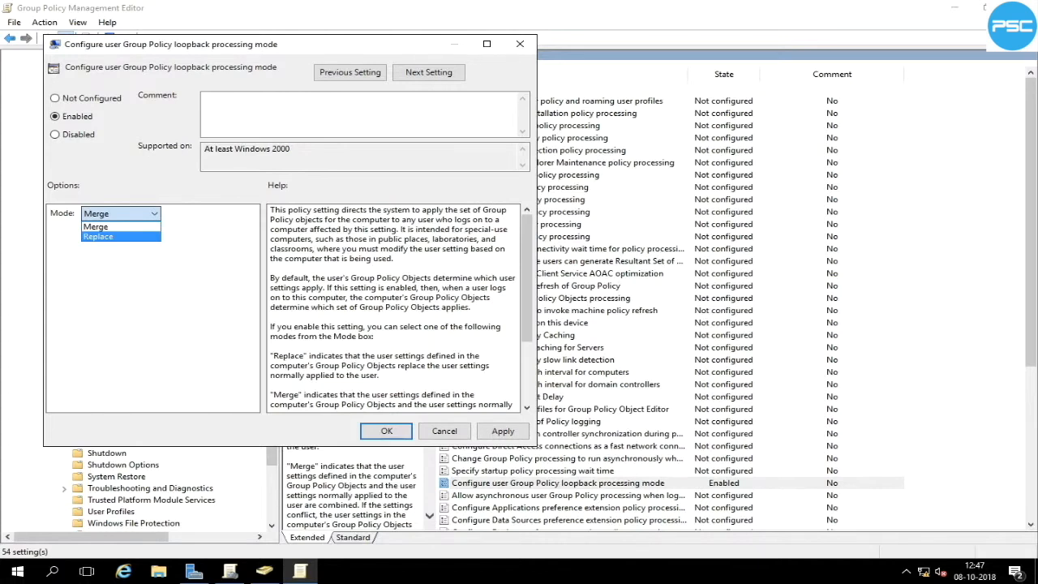
{"action": "left_click", "coordinate": [114, 228]}
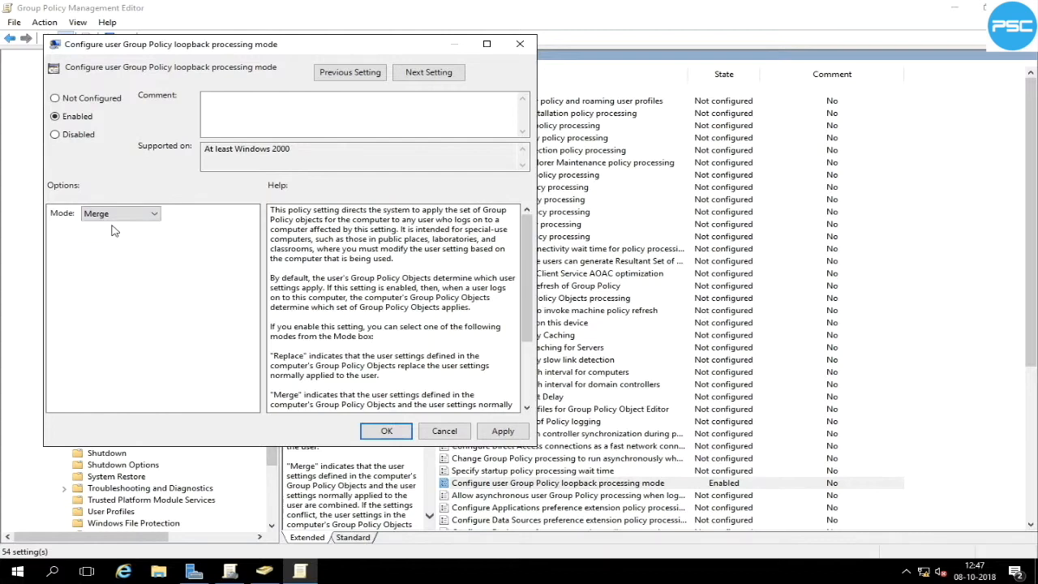
{"action": "left_click", "coordinate": [499, 431]}
{"action": "left_click", "coordinate": [387, 431]}
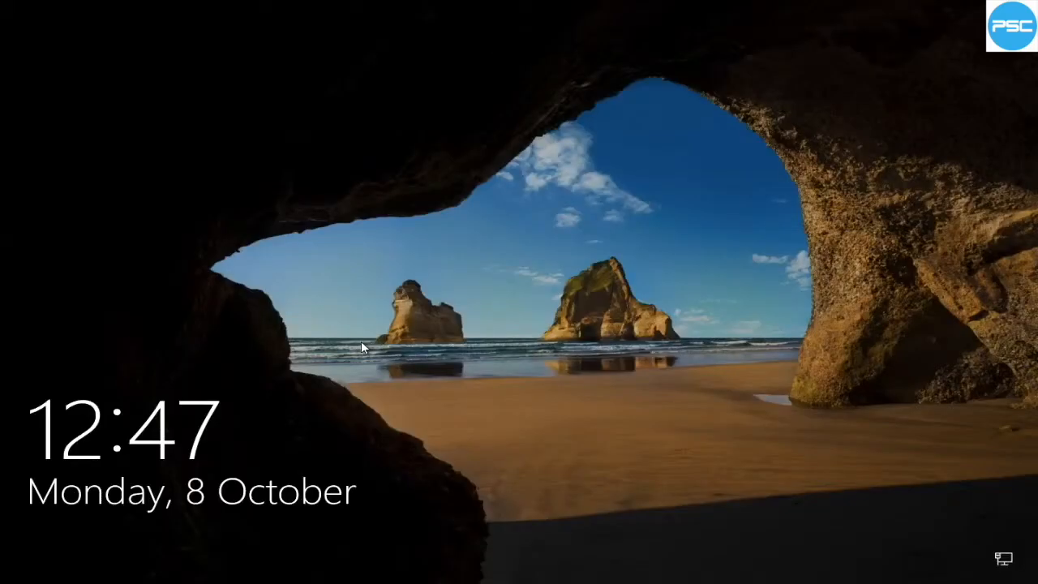
Step: Choose Other user on the Windows 10 sign-in screen, and show the Intern Users OU under CTC Users in Active Directory Users and Computers
{"action": "left_click", "coordinate": [362, 346]}
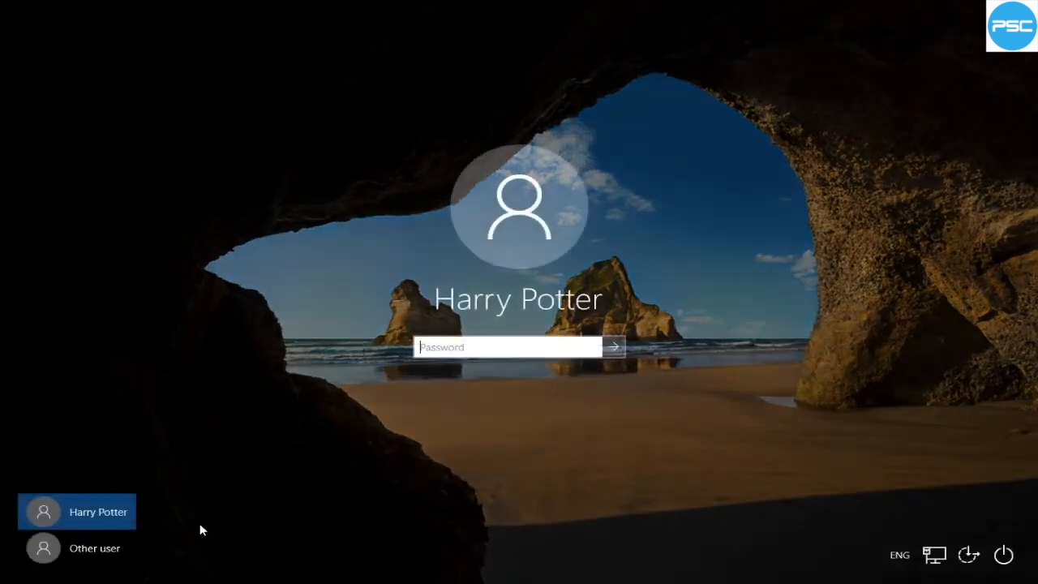
{"action": "left_click", "coordinate": [95, 549]}
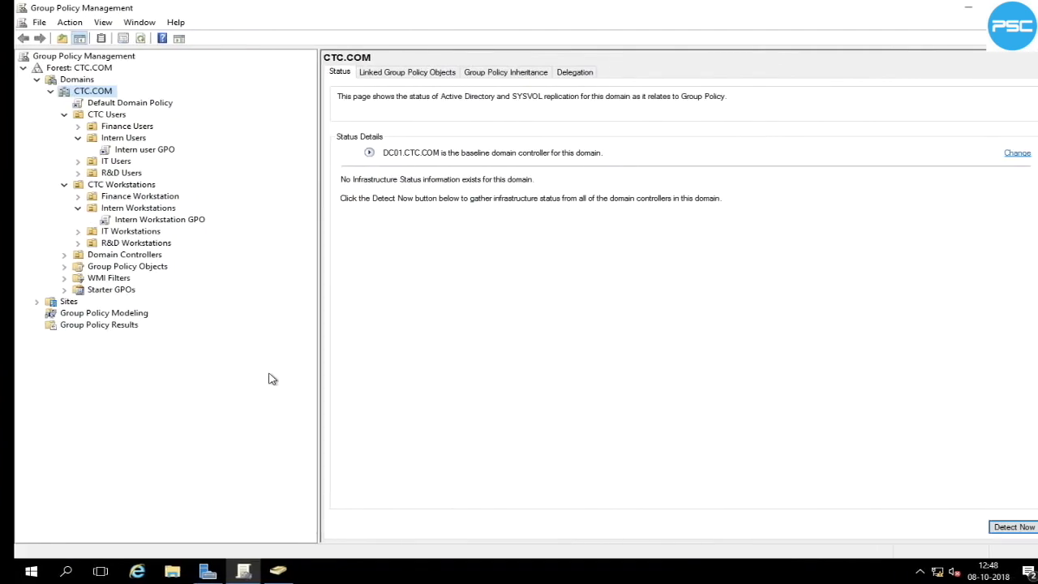
{"action": "left_click", "coordinate": [278, 572]}
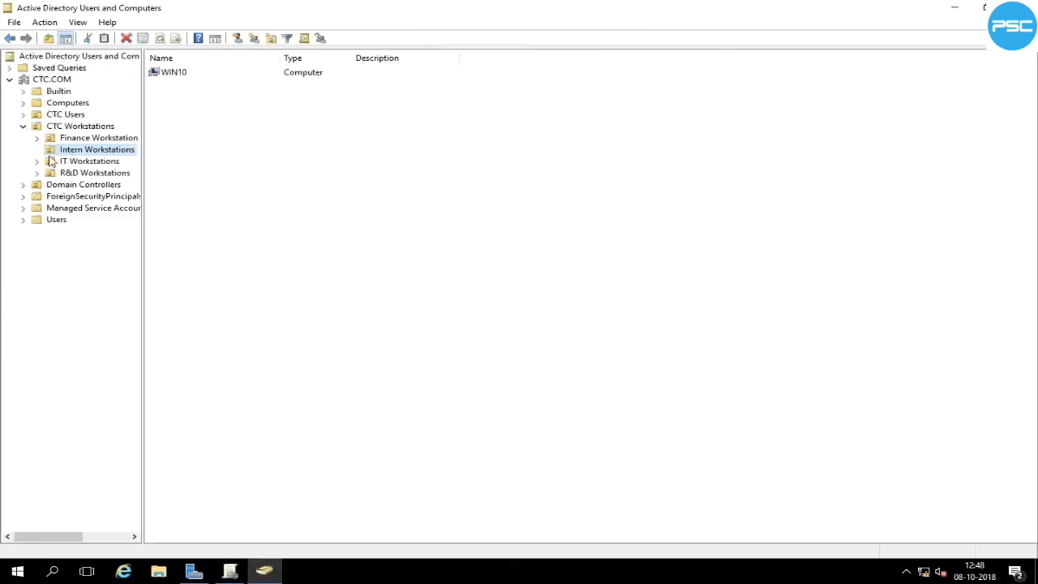
{"action": "left_click", "coordinate": [23, 115]}
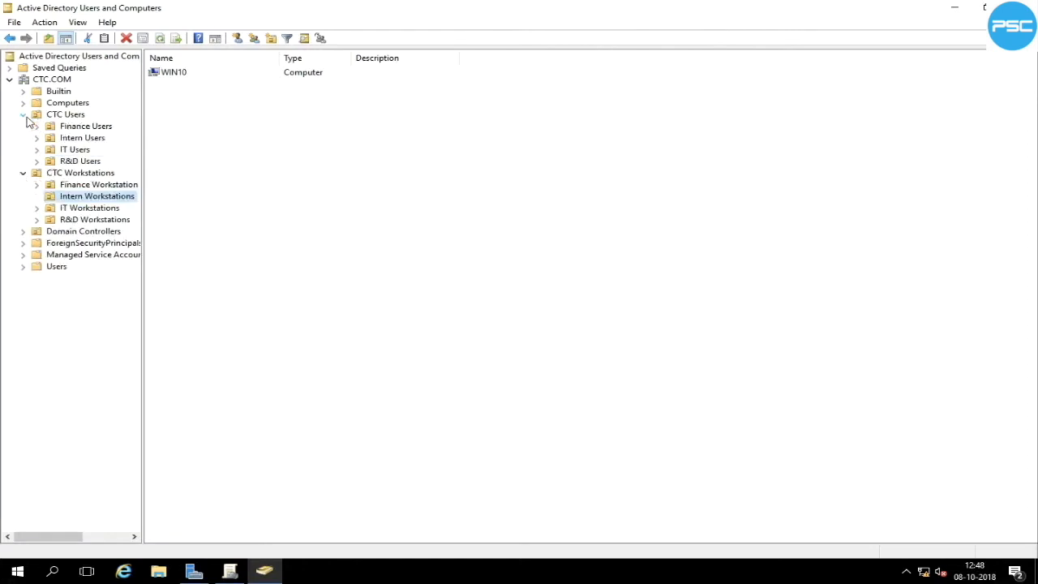
{"action": "left_click", "coordinate": [53, 138]}
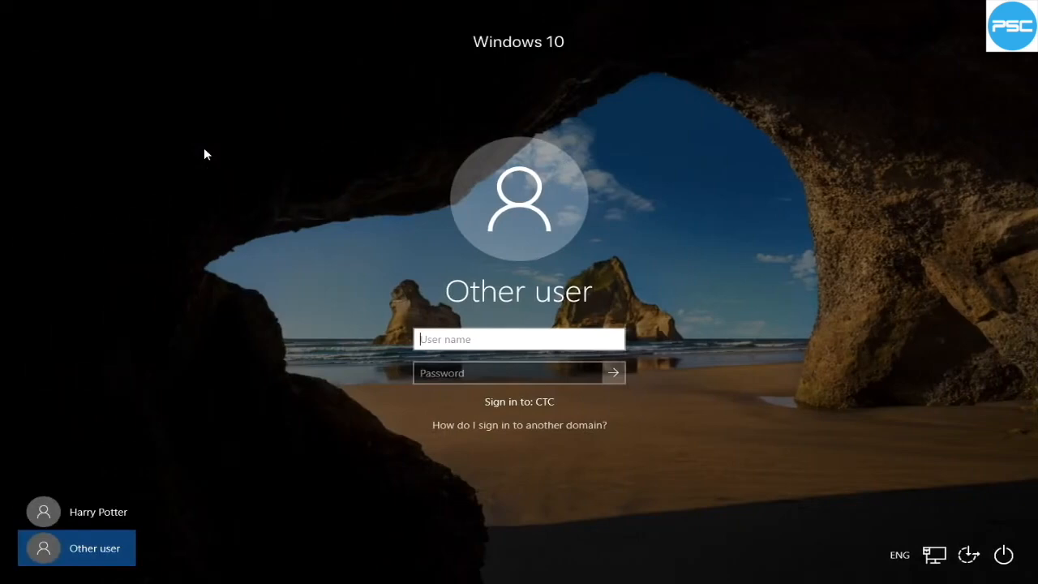
Step: Sign in to the Windows 10 client on the CTC domain with the intern's user name and account password
{"action": "type", "text": "hpotter"}
{"action": "key", "text": "Tab"}
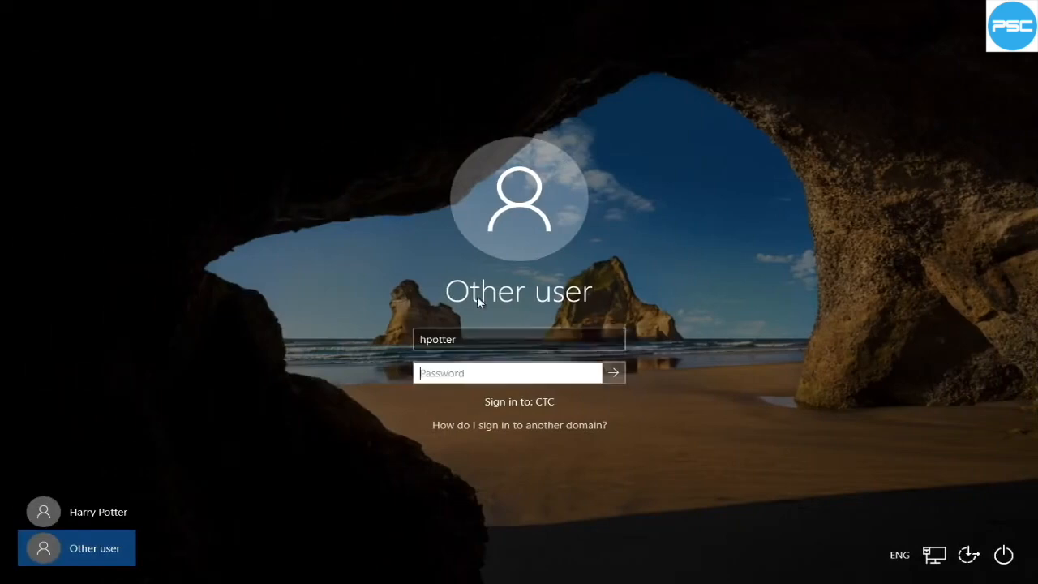
{"action": "type", "text": "•••••••••"}
{"action": "key", "text": "Return"}
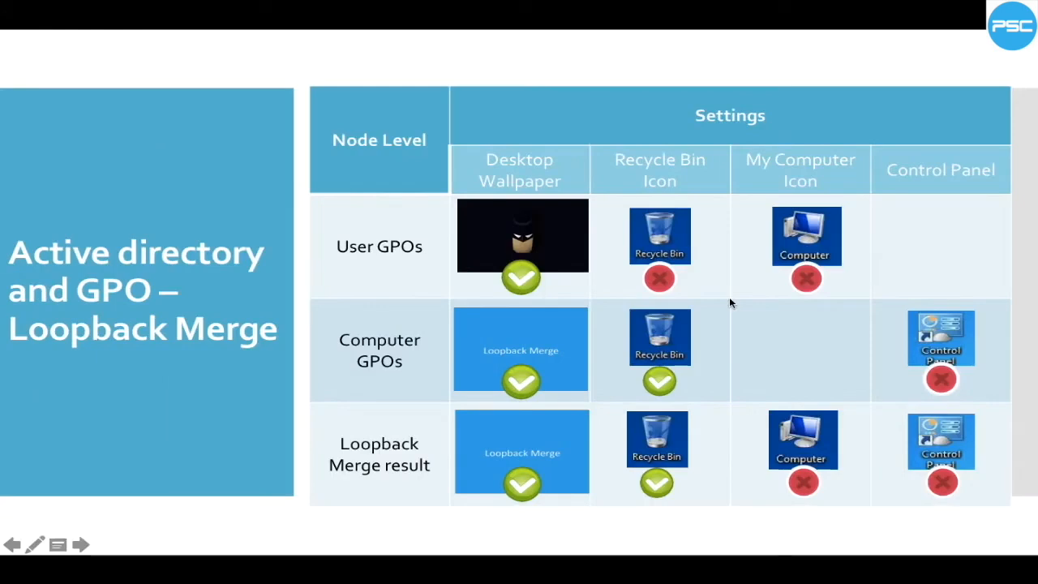
Step: Switch to the Windows 10 desktop and try to open Control Panel from the Windows System folder to test the merged policies
{"action": "key", "text": "ctrl+Right"}
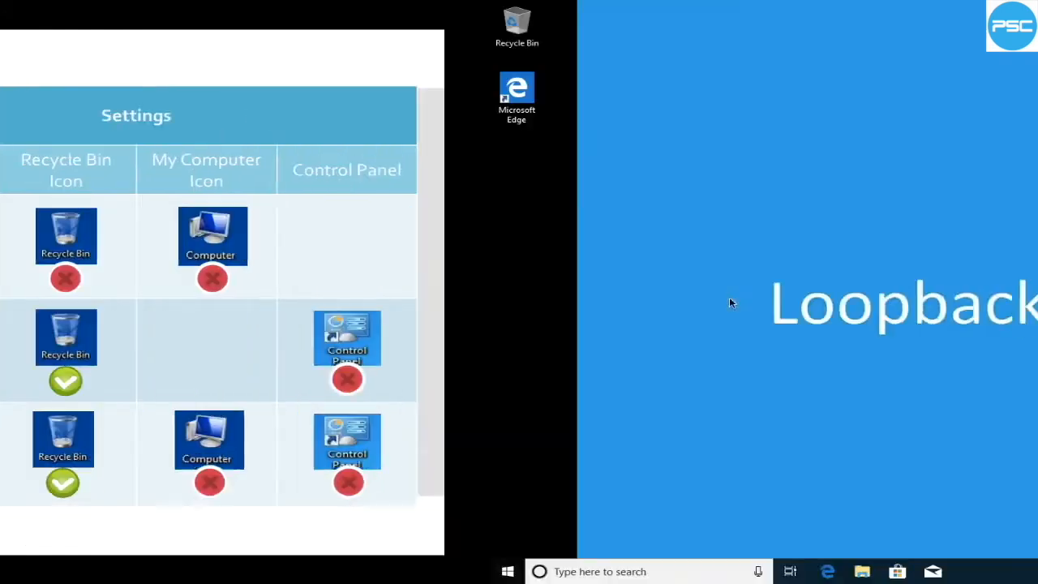
{"action": "key", "text": "super"}
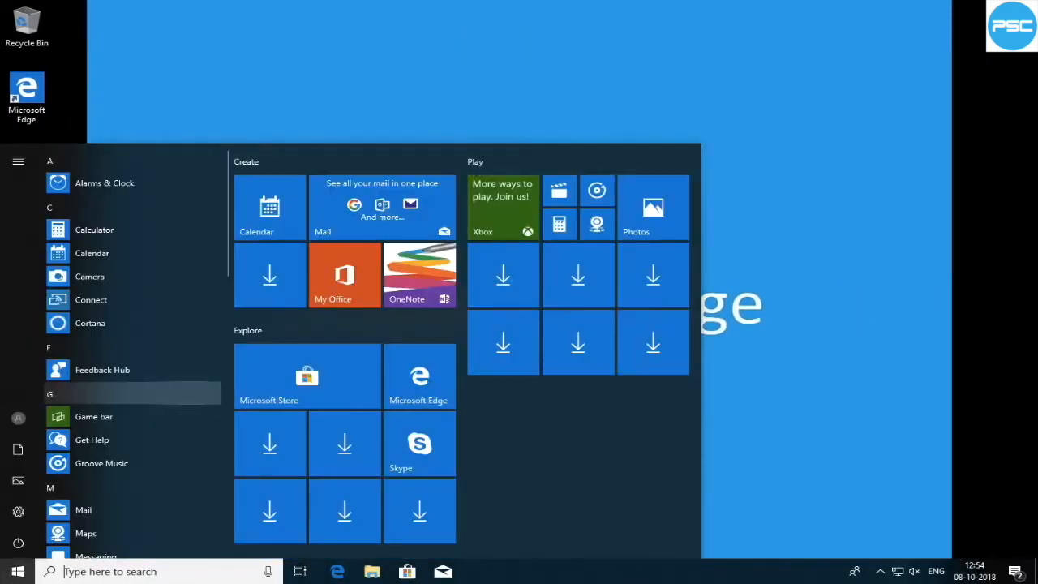
{"action": "scroll", "coordinate": [186, 385], "scroll_direction": "down", "scroll_amount": 15}
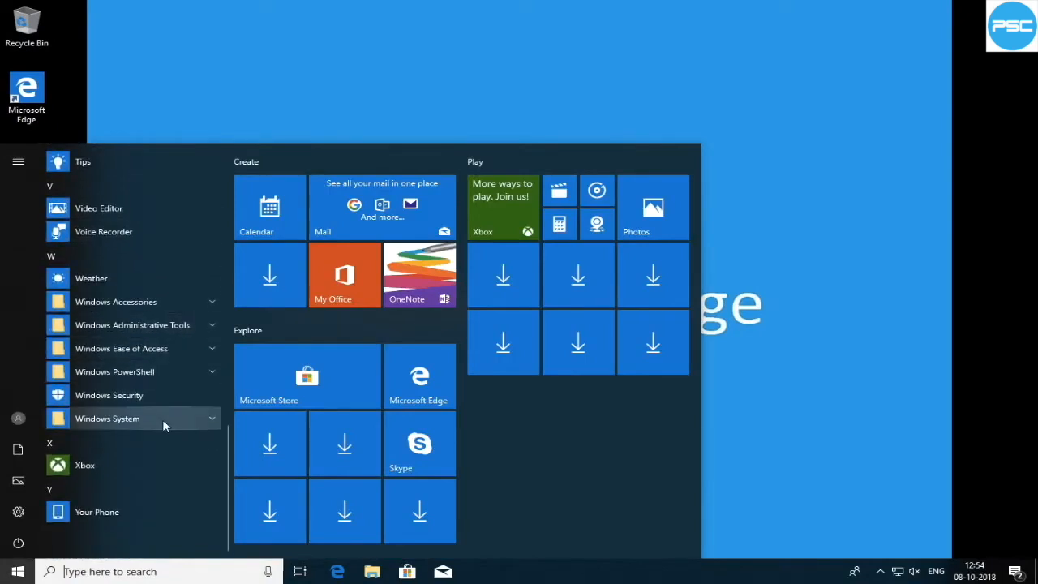
{"action": "left_click", "coordinate": [163, 423]}
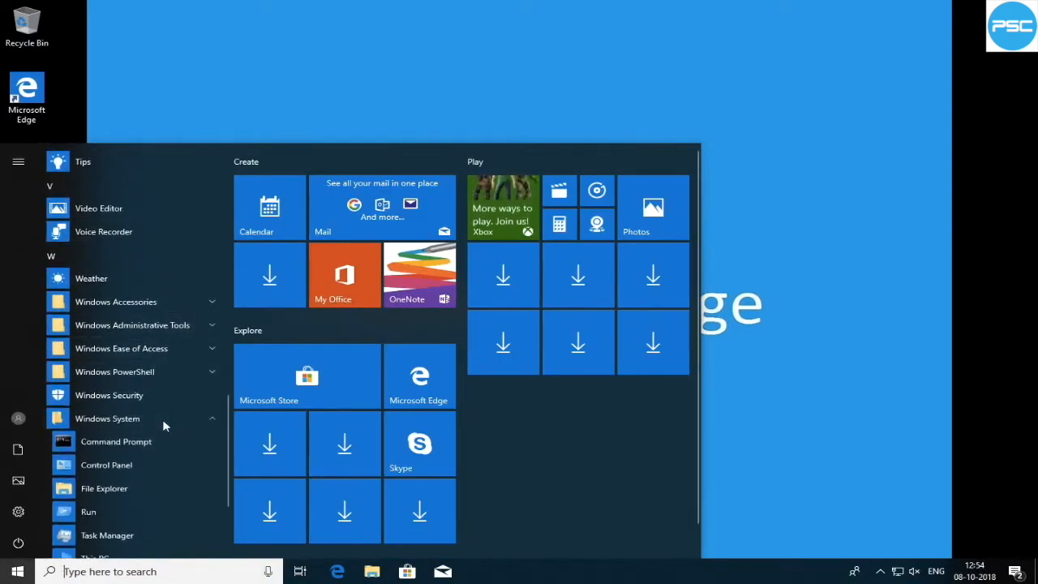
{"action": "left_click", "coordinate": [159, 465]}
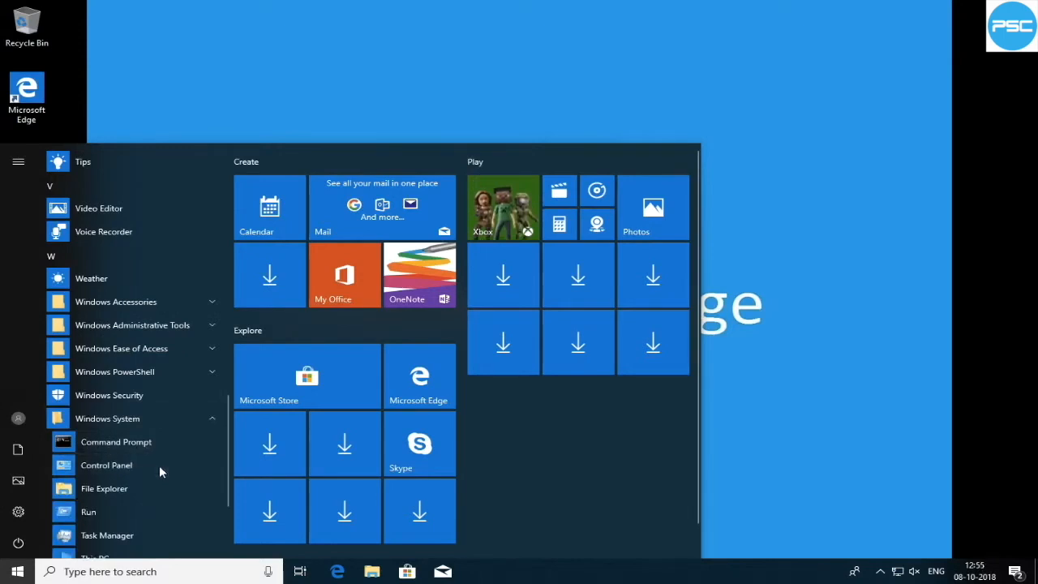
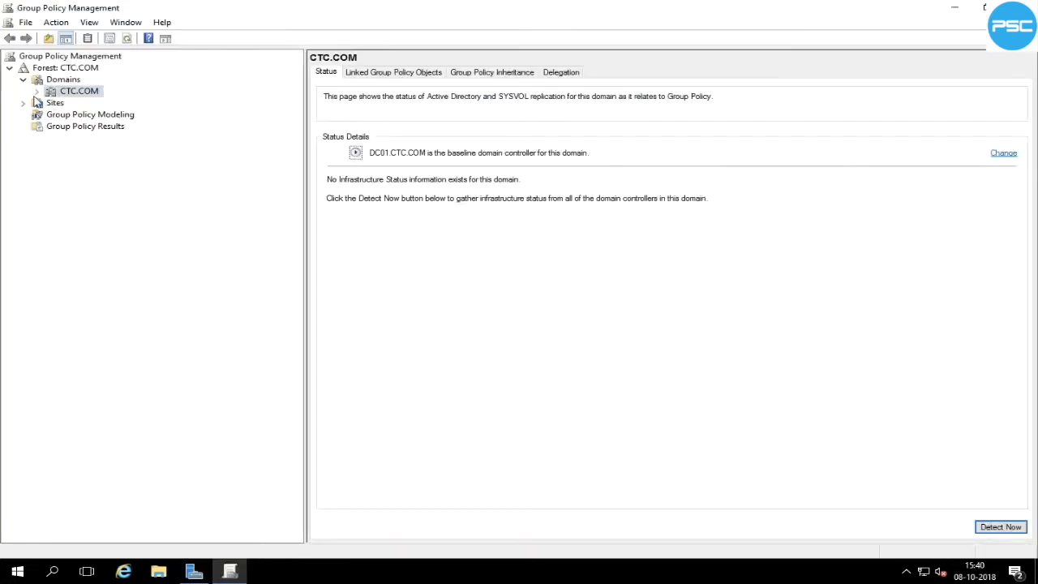
Step: In Group Policy Management, open the Intern user GPO under CTC Users, Intern Users for editing, widen the tree area and maximize the editor
{"action": "left_click", "coordinate": [36, 93]}
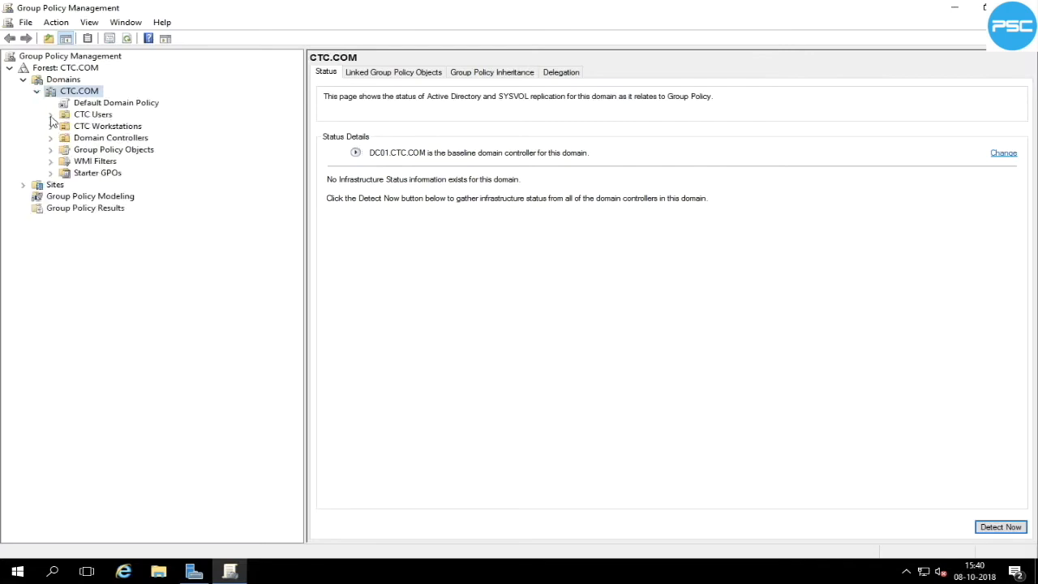
{"action": "left_click", "coordinate": [50, 116]}
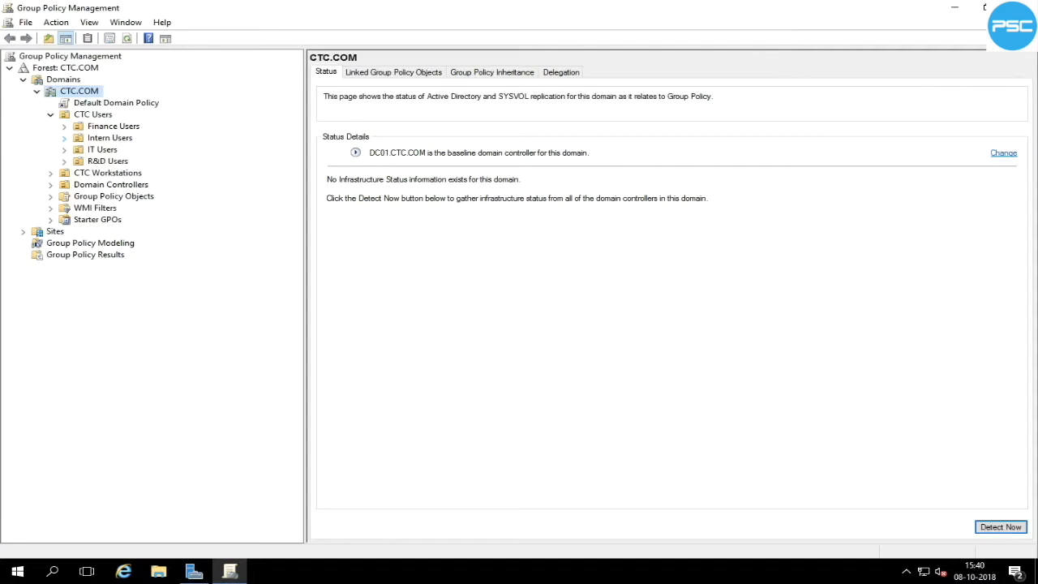
{"action": "left_click", "coordinate": [64, 138]}
{"action": "right_click", "coordinate": [137, 154]}
{"action": "left_click", "coordinate": [166, 160]}
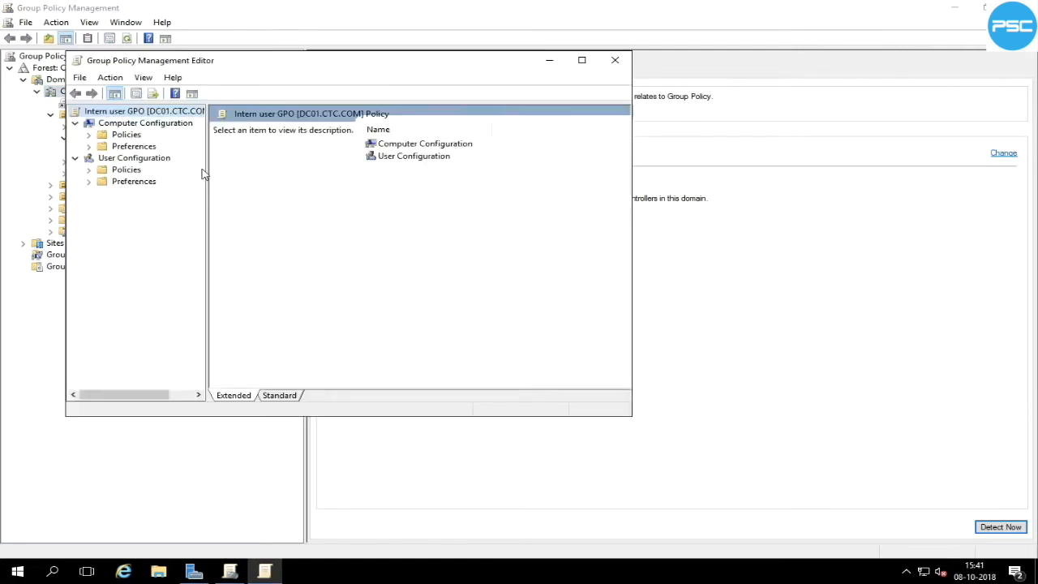
{"action": "left_click_drag", "start_coordinate": [208, 177], "coordinate": [321, 171]}
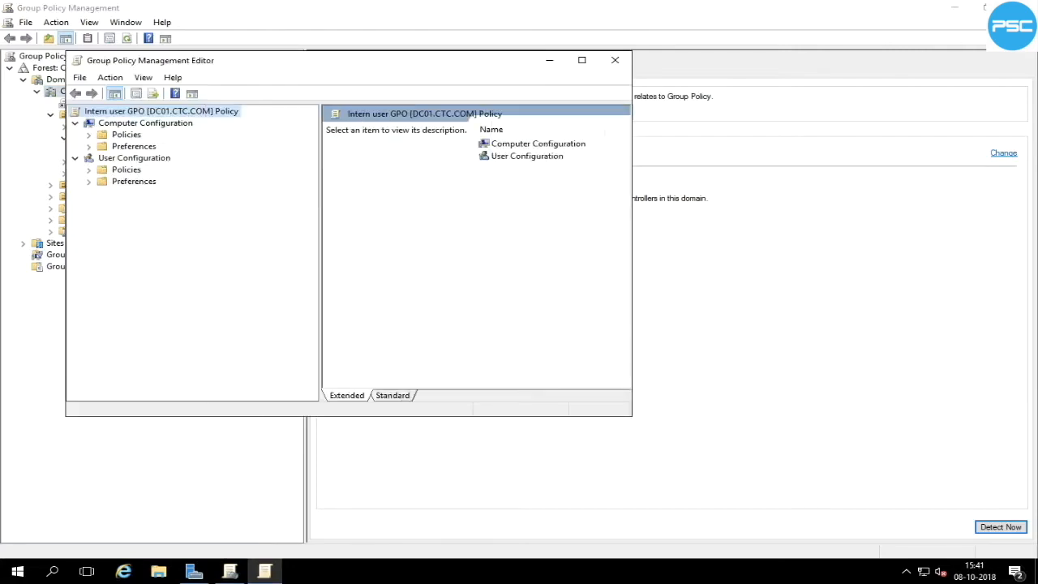
{"action": "double_click", "coordinate": [285, 59]}
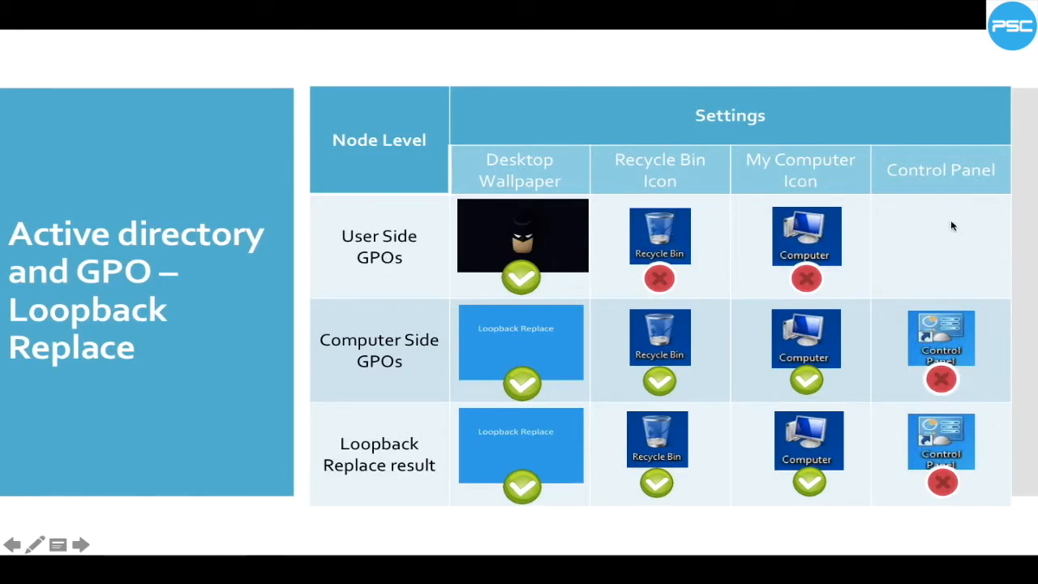
Step: Switch back to Windows Server 2016 and show the Desktop subfolder's settings under User Configuration, Policies, Administrative Templates, Desktop
{"action": "key", "text": "ctrl+Right"}
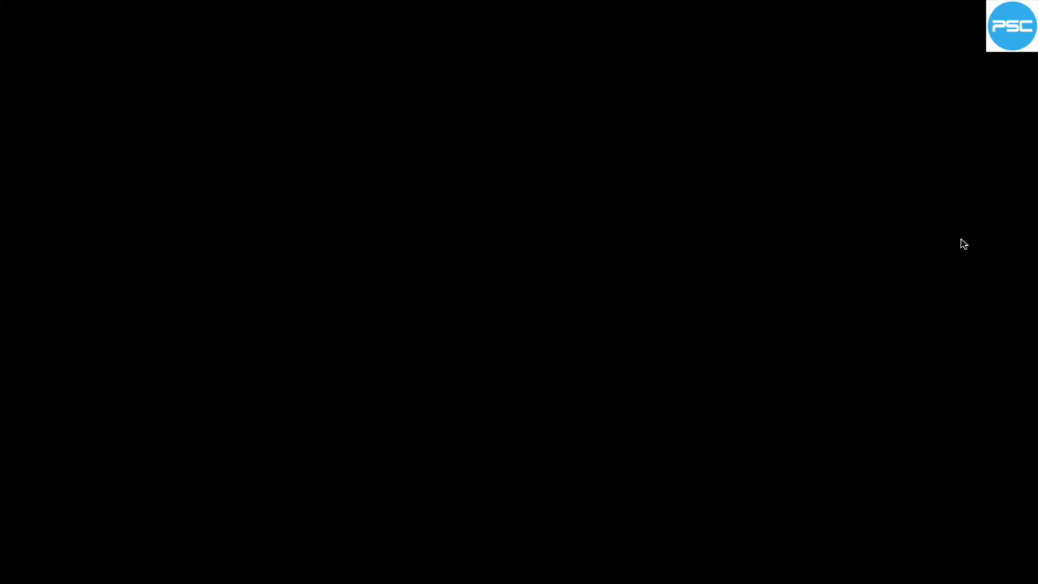
{"action": "key", "text": "ctrl+Right"}
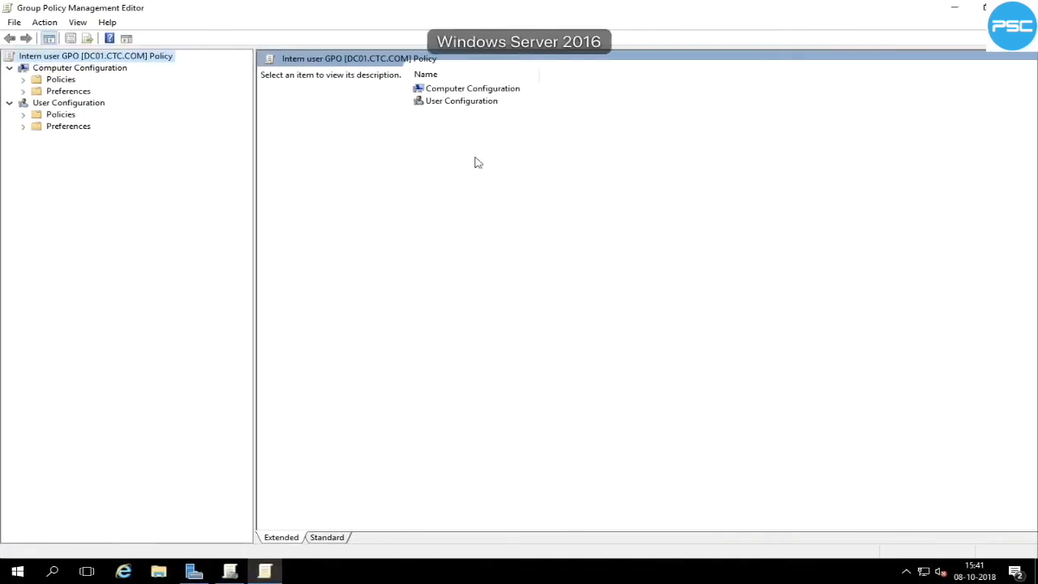
{"action": "left_click", "coordinate": [24, 115]}
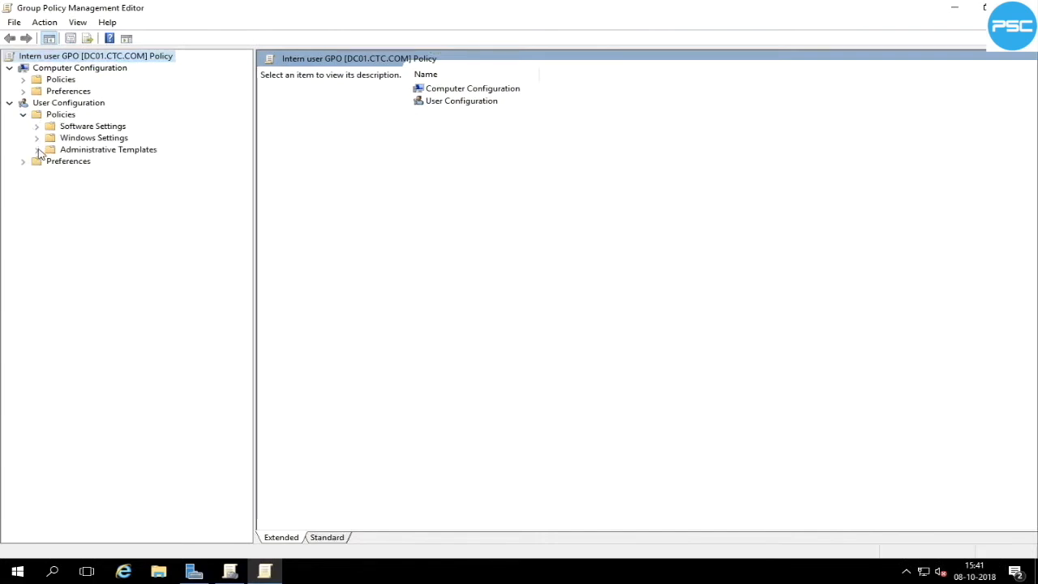
{"action": "left_click", "coordinate": [36, 150]}
{"action": "left_click", "coordinate": [50, 174]}
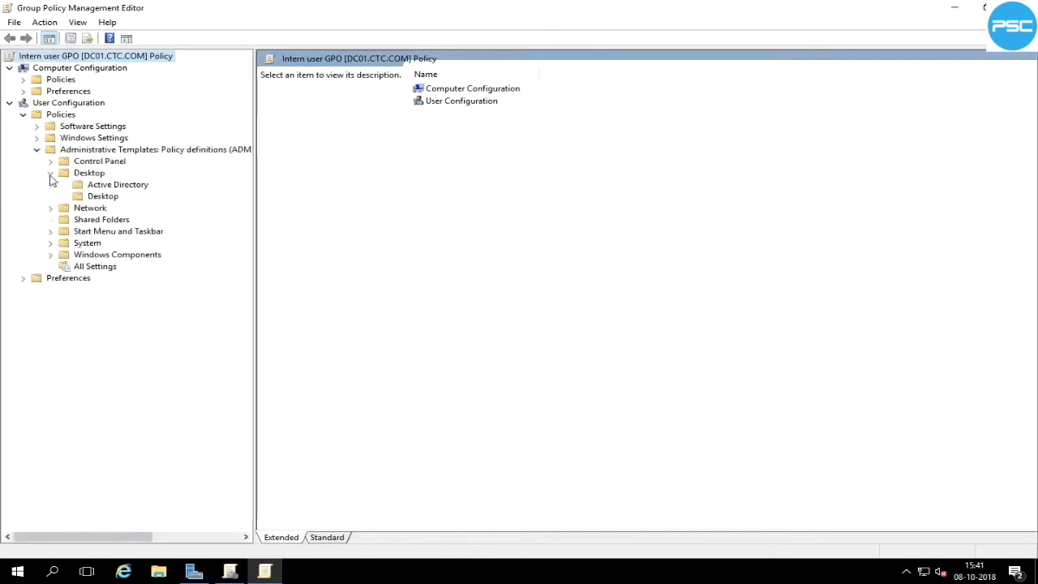
{"action": "left_click", "coordinate": [91, 197]}
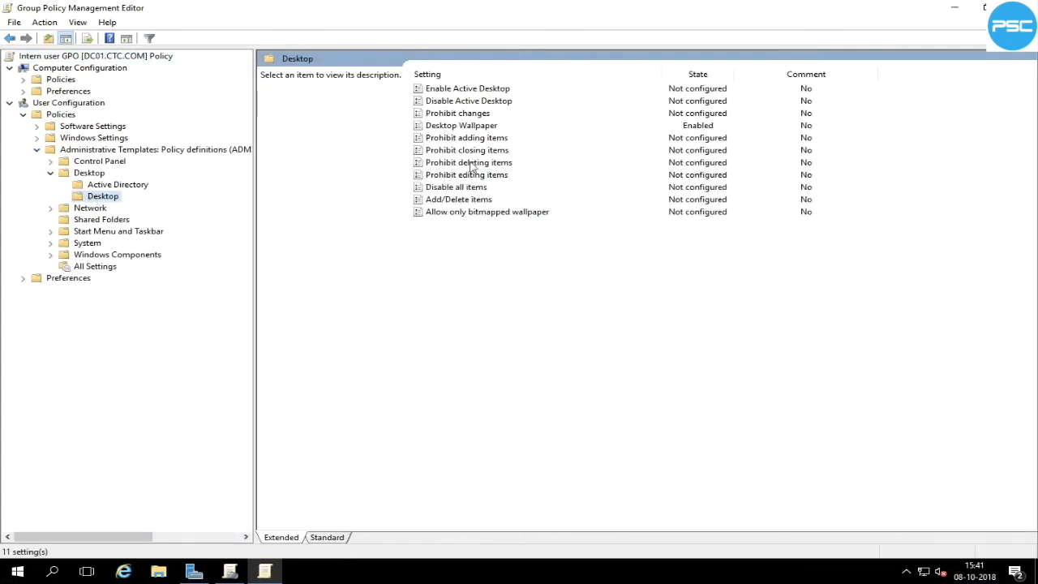
Step: Review the Desktop Wallpaper policy's state, wallpaper path and style in the Intern user GPO, and close it
{"action": "left_click", "coordinate": [474, 128]}
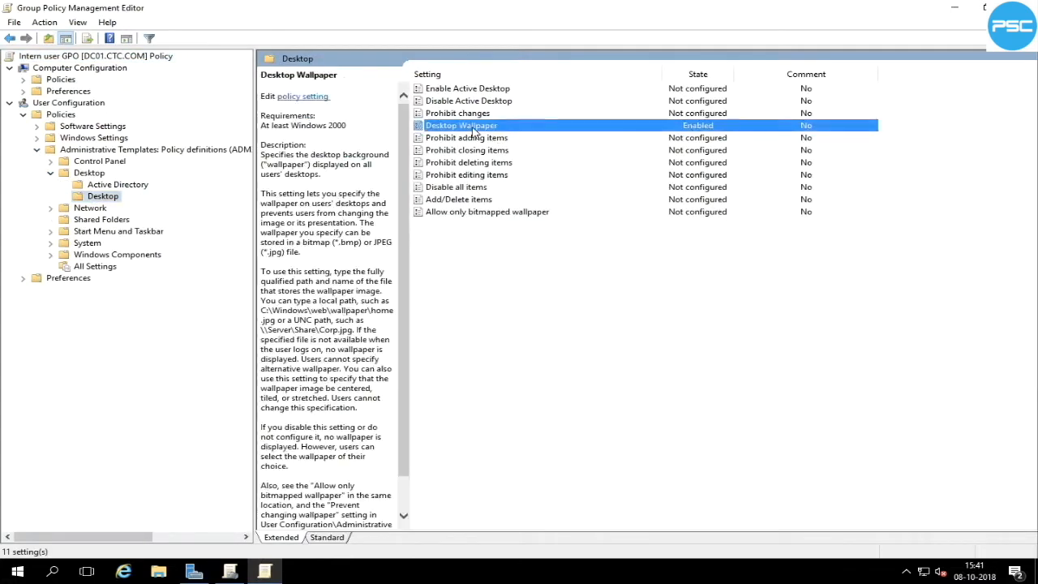
{"action": "double_click", "coordinate": [475, 132]}
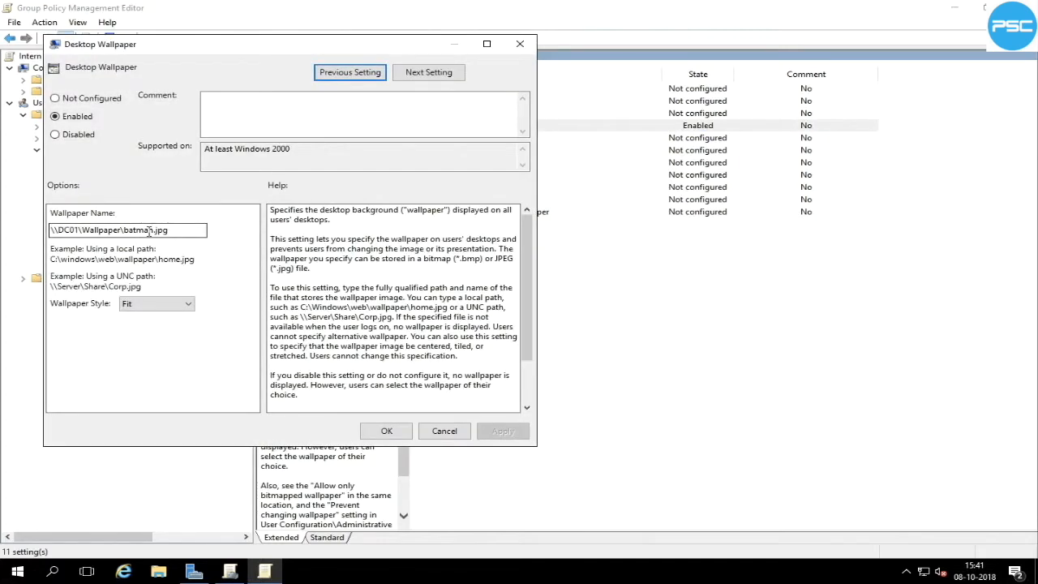
{"action": "left_click", "coordinate": [386, 432]}
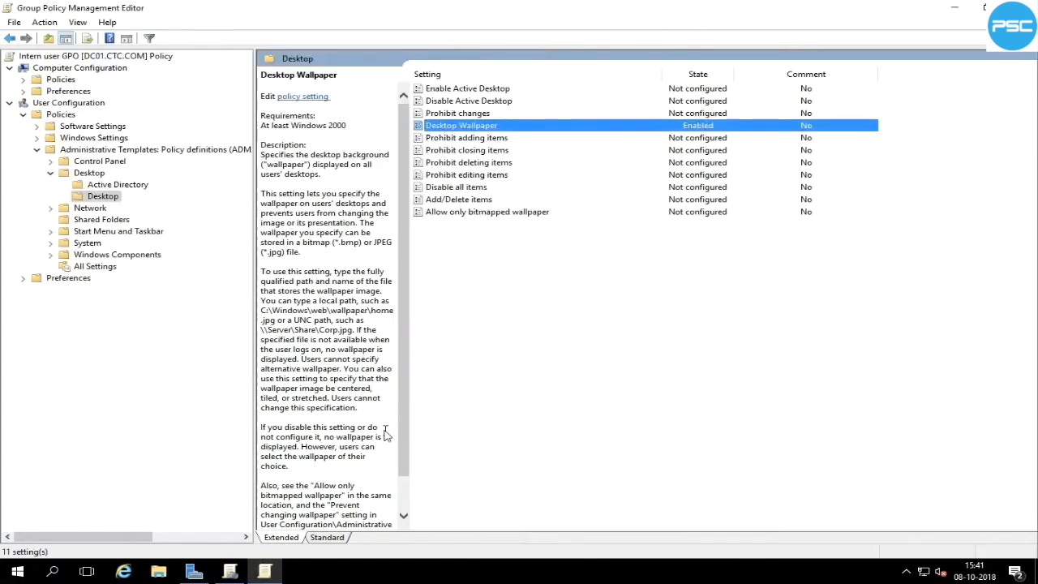
Step: Review the Intern user GPO's Remove Computer icon and Remove Recycle Bin icon policies under Desktop, plus its Control Panel settings
{"action": "left_click", "coordinate": [82, 174]}
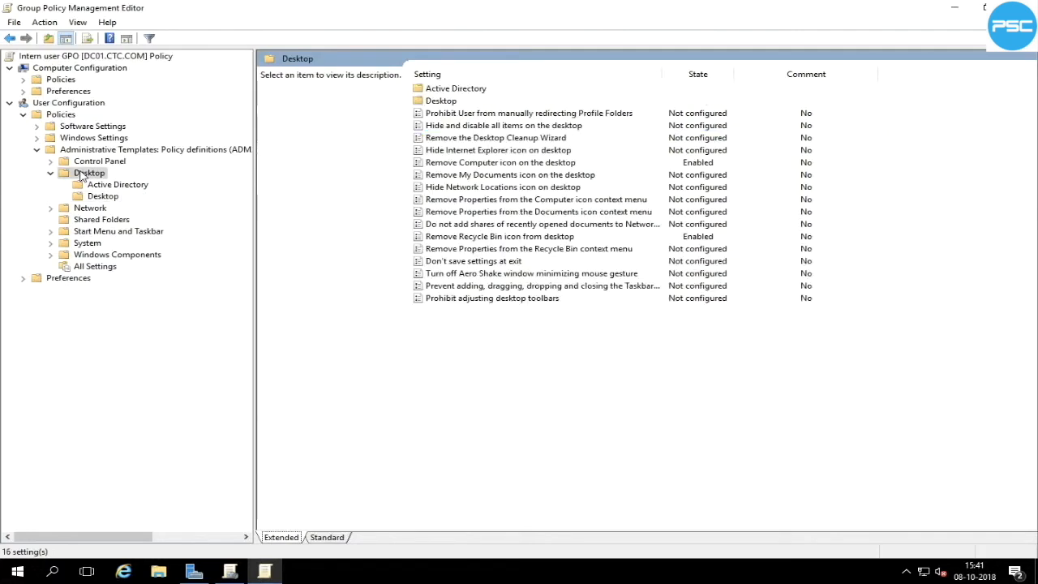
{"action": "double_click", "coordinate": [468, 164]}
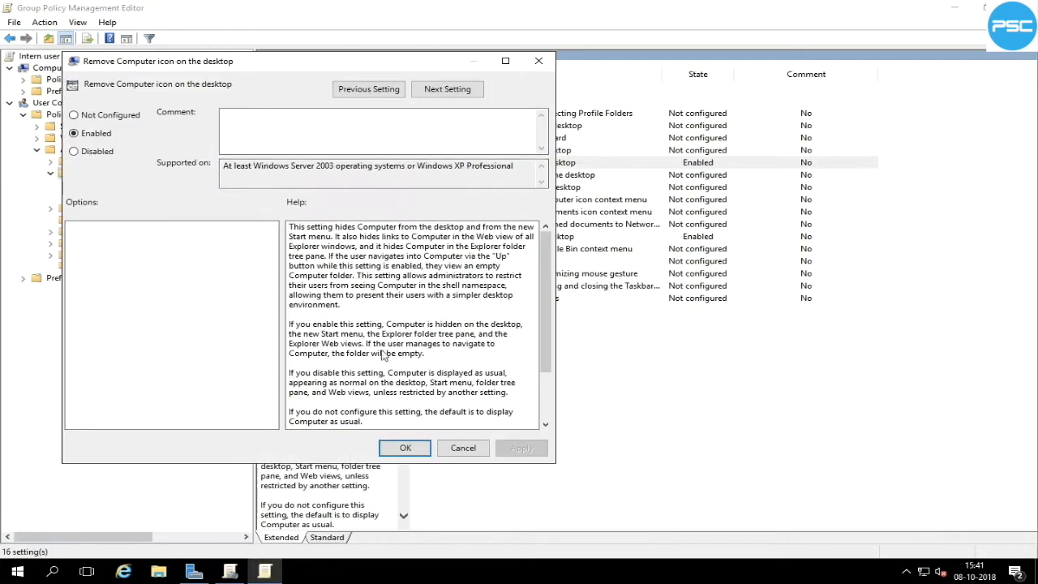
{"action": "left_click", "coordinate": [415, 445]}
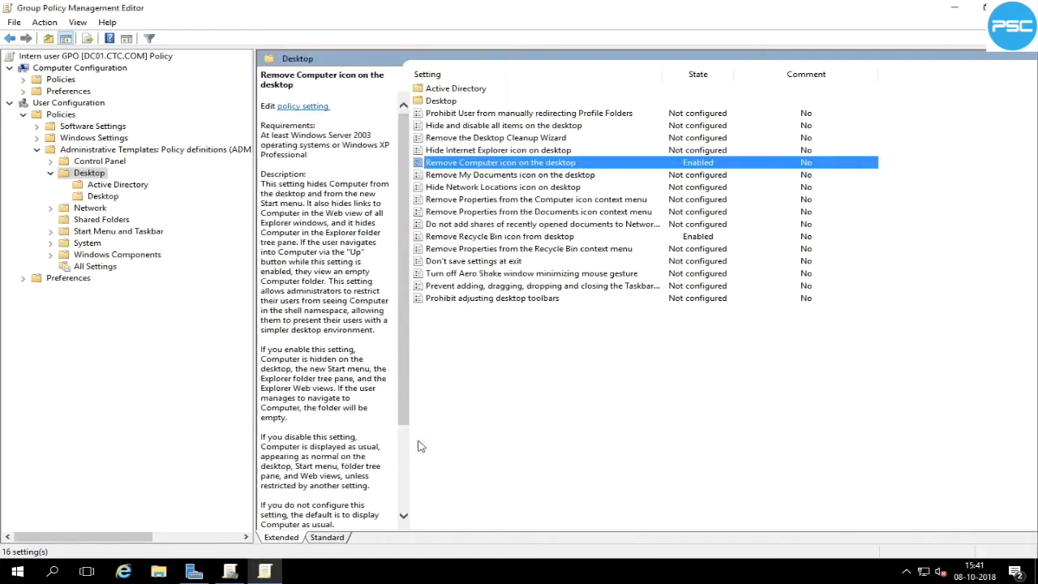
{"action": "double_click", "coordinate": [506, 238]}
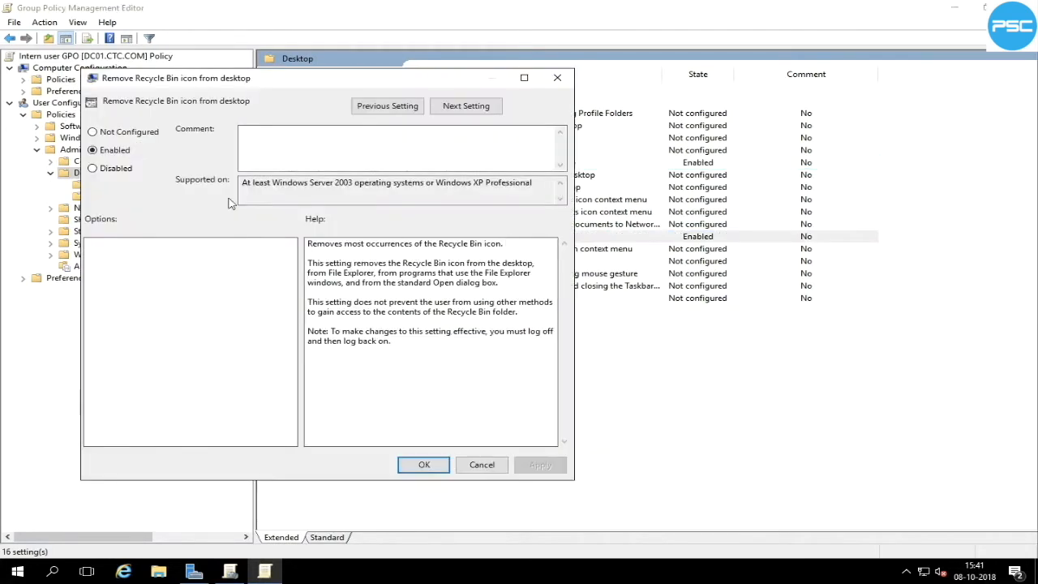
{"action": "left_click", "coordinate": [430, 469]}
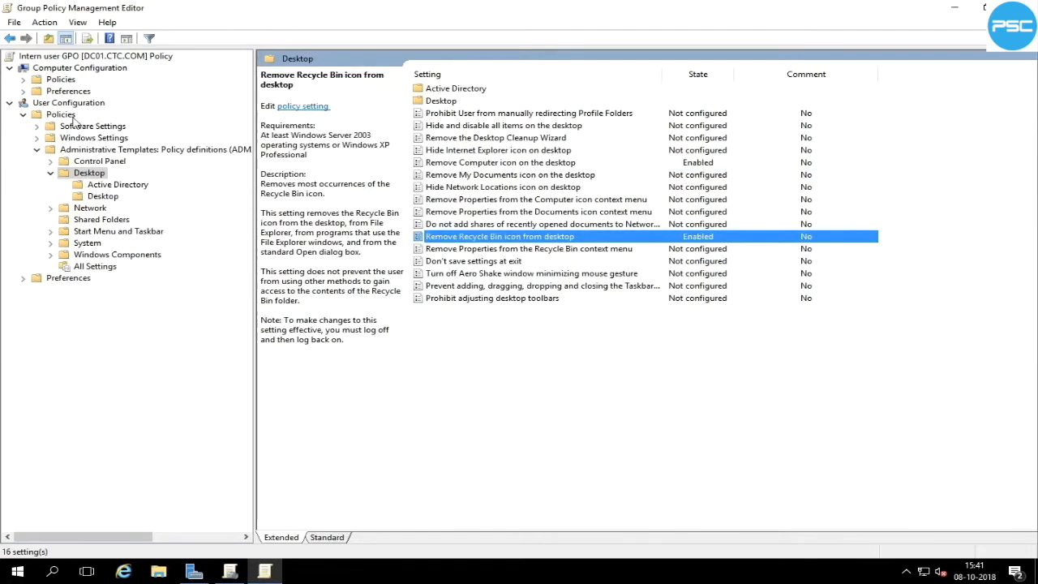
{"action": "left_click", "coordinate": [92, 163]}
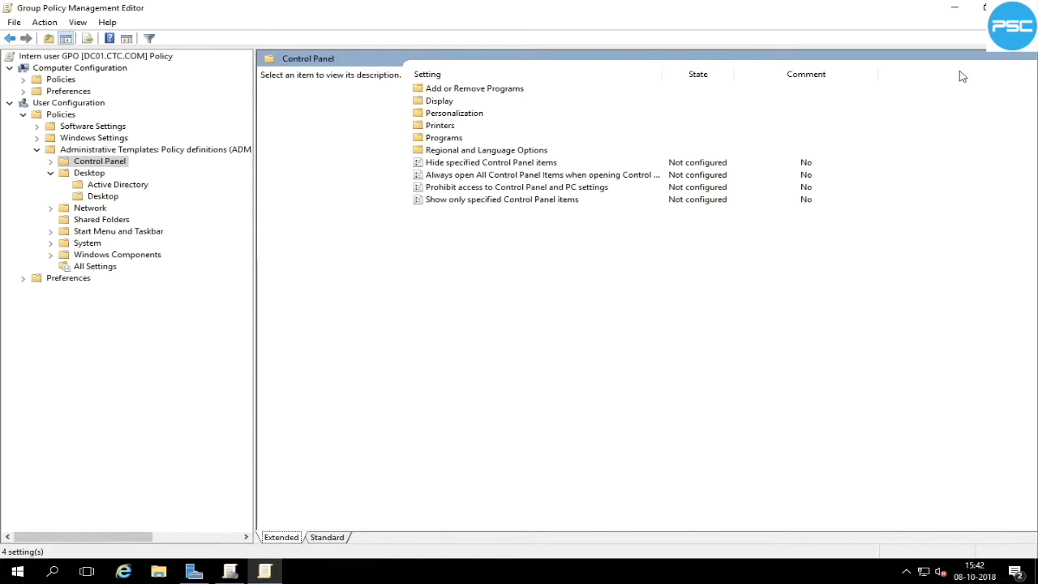
Step: Close the Intern user GPO and open the Intern Workstation GPO under CTC Workstations, Intern Workstations for editing, with the editor maximized and tree area widened
{"action": "left_click", "coordinate": [1018, 8]}
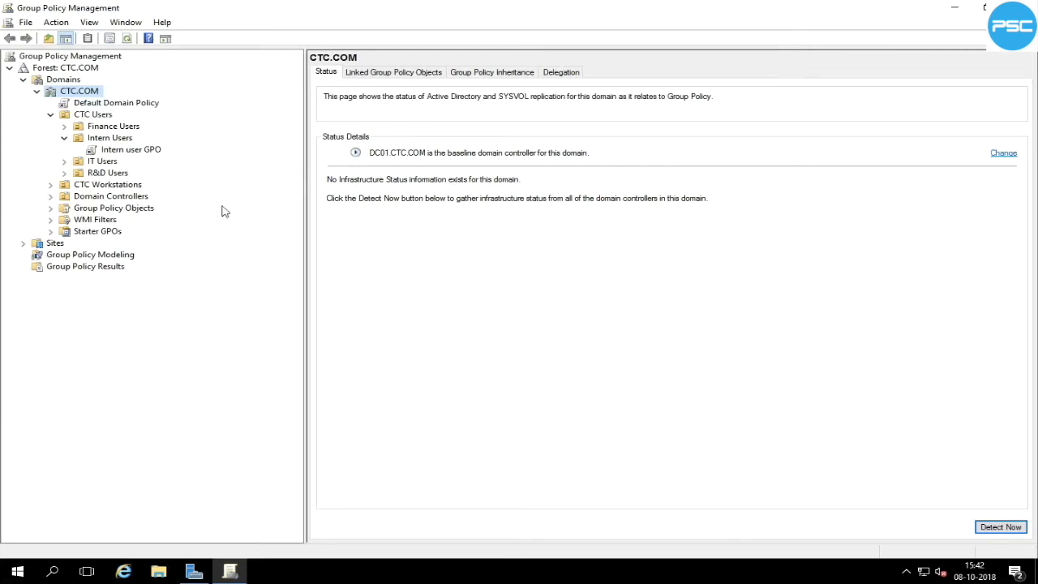
{"action": "left_click", "coordinate": [50, 186]}
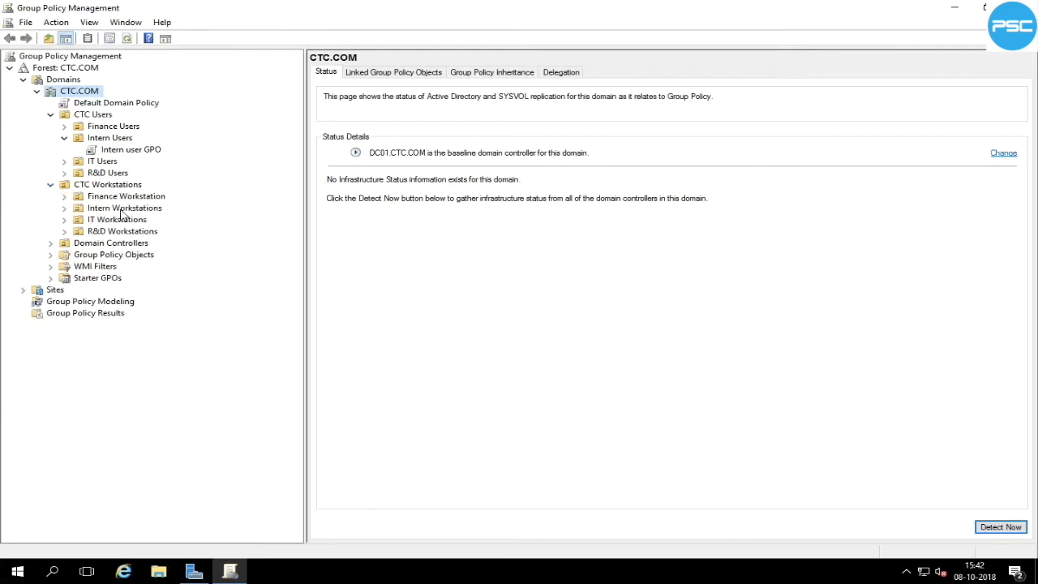
{"action": "right_click", "coordinate": [122, 213]}
{"action": "left_click", "coordinate": [64, 208]}
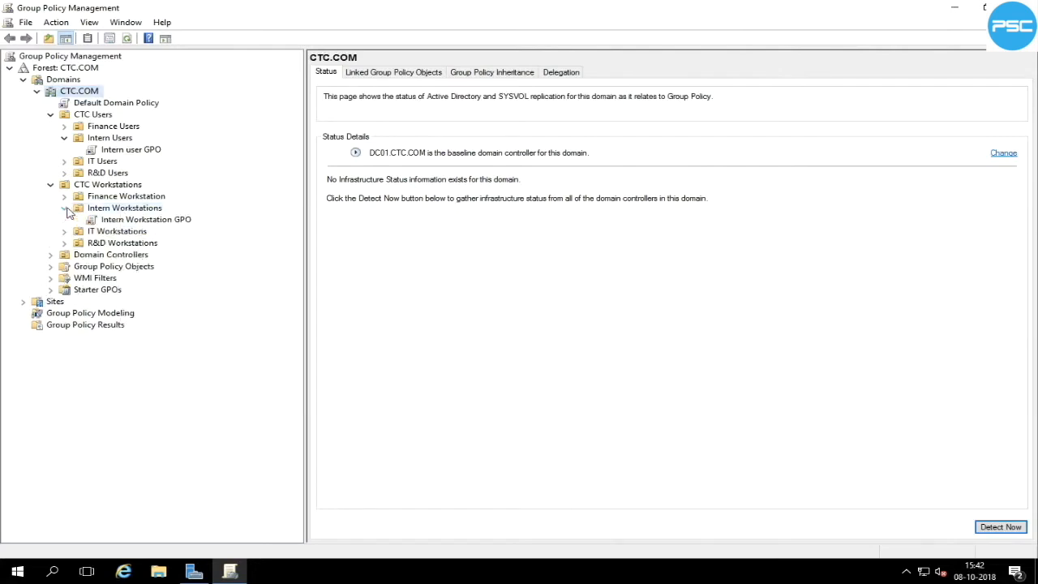
{"action": "right_click", "coordinate": [120, 226]}
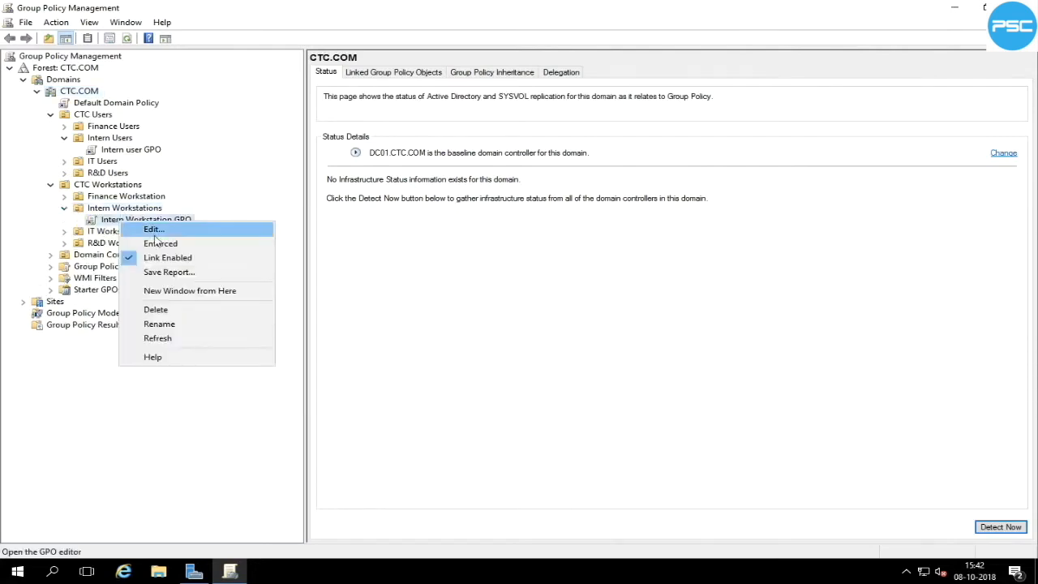
{"action": "left_click", "coordinate": [154, 230]}
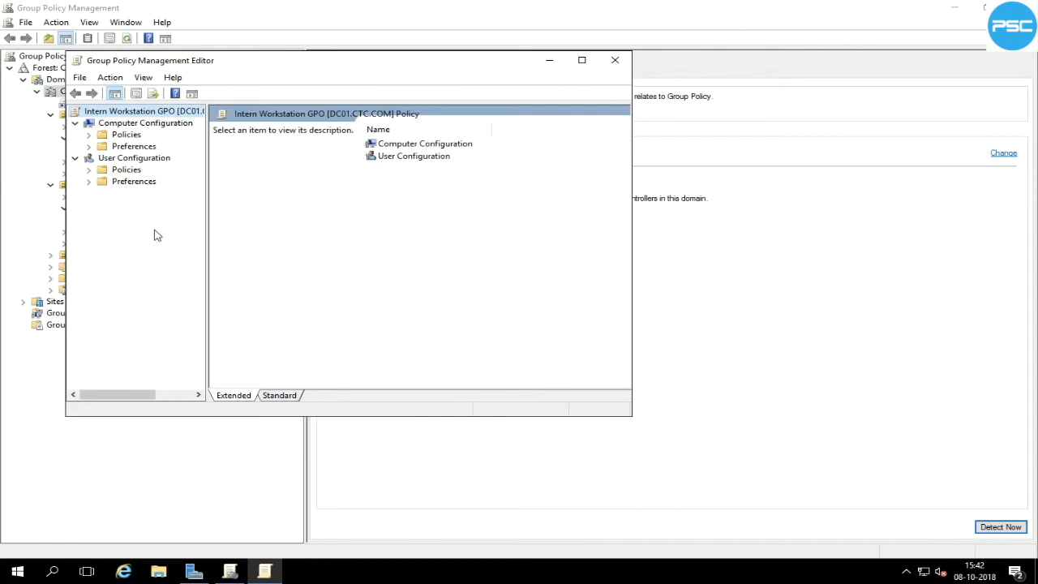
{"action": "double_click", "coordinate": [295, 62]}
{"action": "left_click_drag", "start_coordinate": [142, 166], "coordinate": [282, 171]}
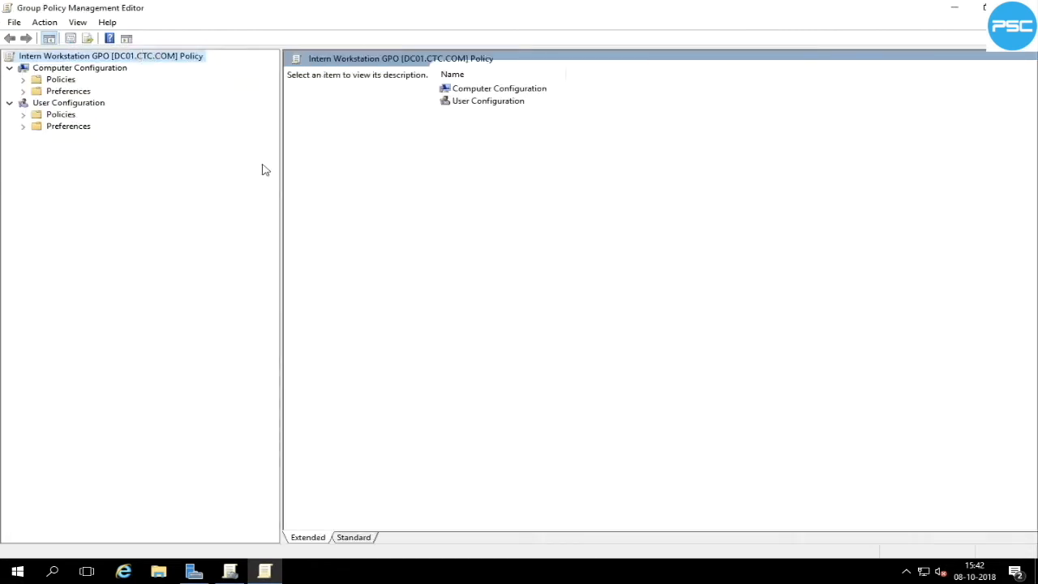
Step: Set Remove Computer icon on the desktop to Disabled under User Configuration, Policies, Administrative Templates, Desktop
{"action": "left_click", "coordinate": [23, 115]}
{"action": "left_click", "coordinate": [38, 151]}
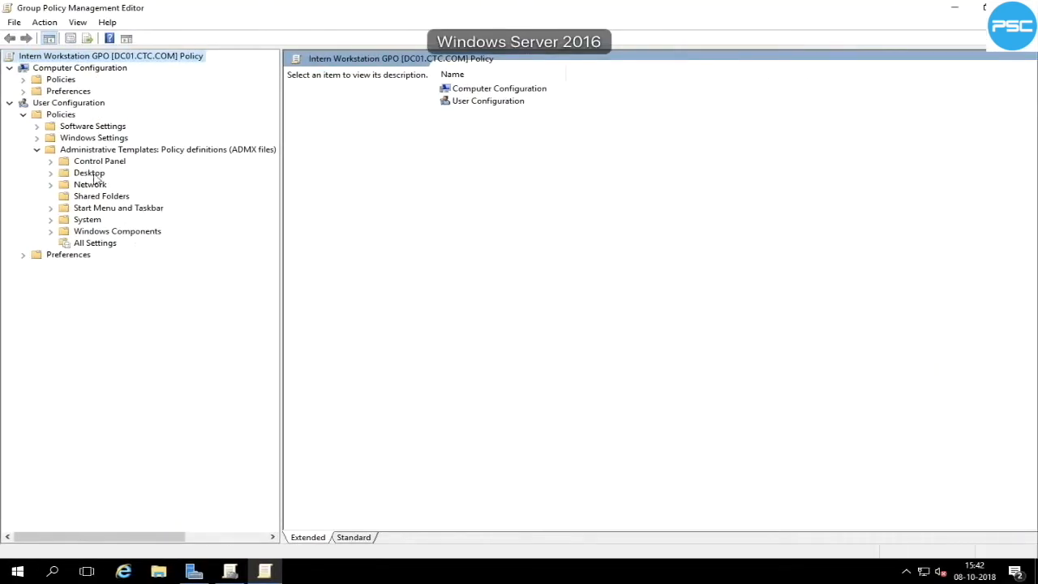
{"action": "left_click", "coordinate": [93, 174]}
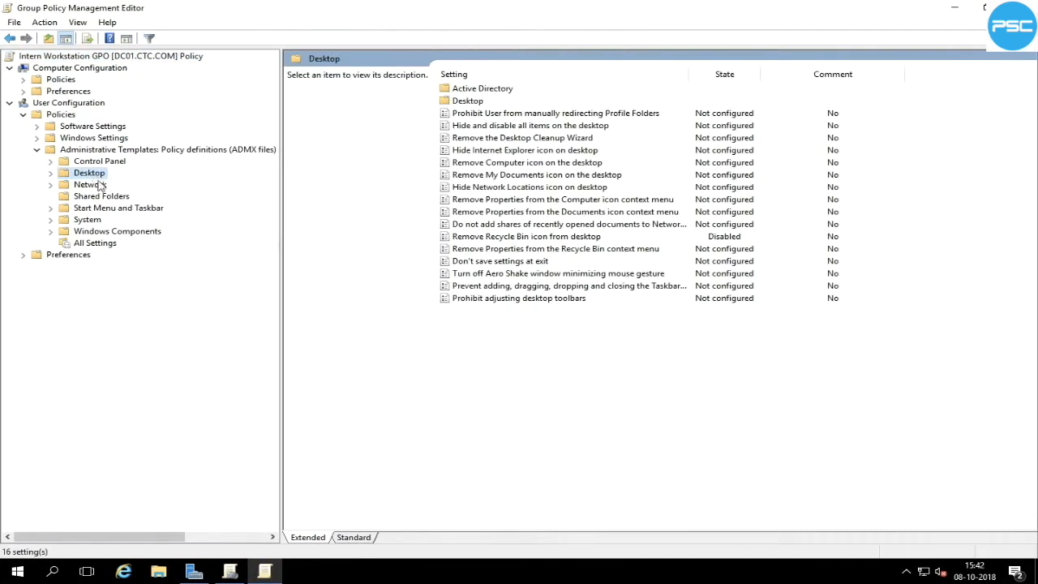
{"action": "double_click", "coordinate": [502, 164]}
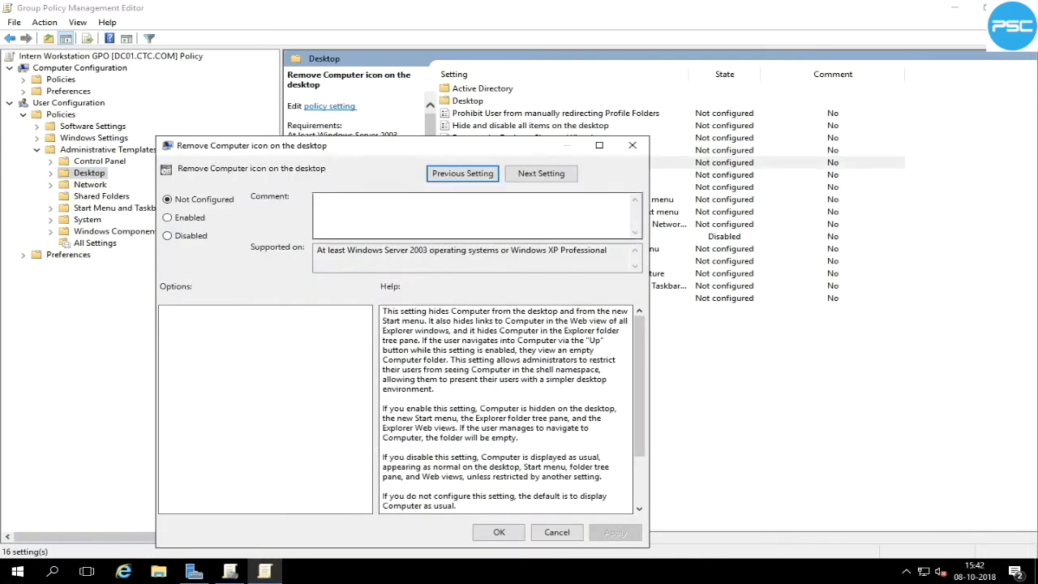
{"action": "left_click", "coordinate": [201, 238]}
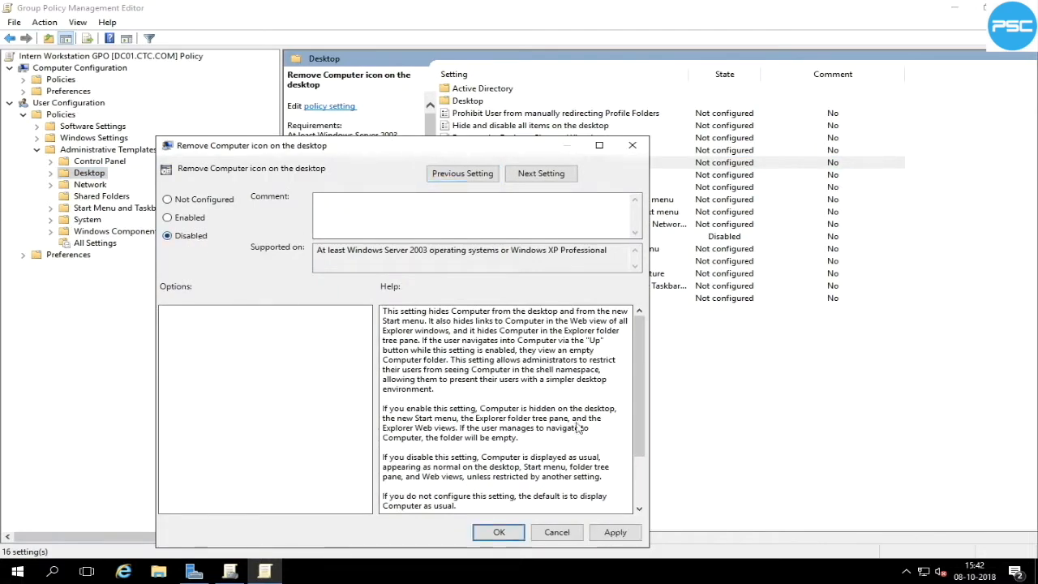
{"action": "left_click", "coordinate": [637, 533]}
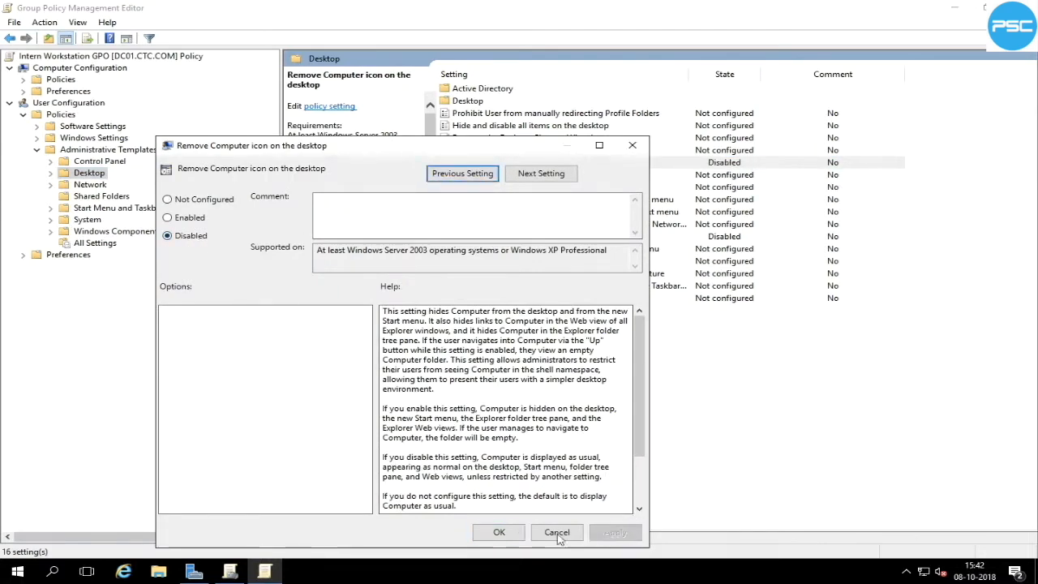
{"action": "left_click", "coordinate": [510, 535]}
Step: Review the states of Remove Recycle Bin icon from desktop and Prohibit access to Control Panel and PC settings in the Intern Workstation GPO
{"action": "double_click", "coordinate": [524, 238]}
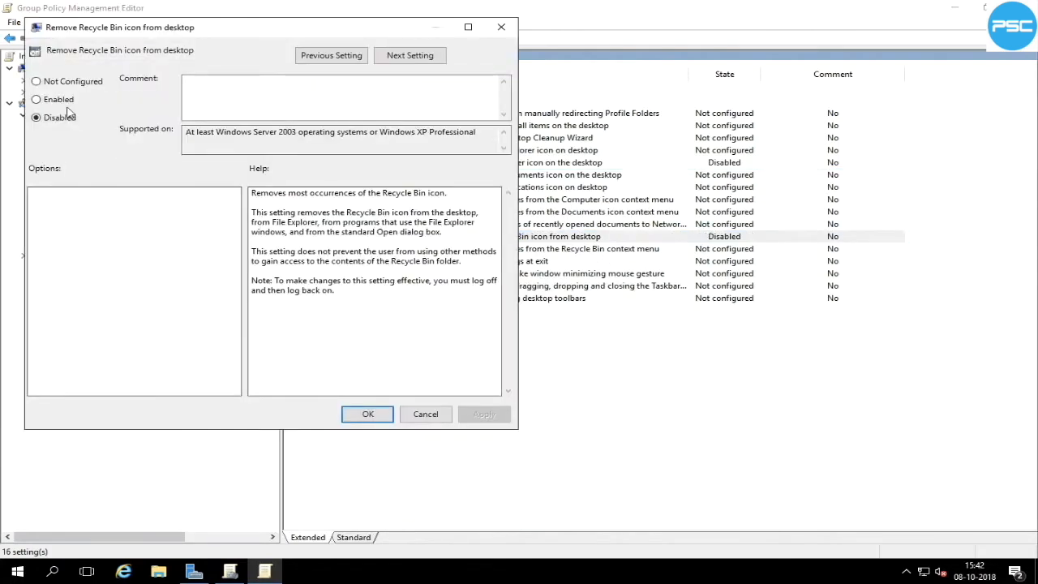
{"action": "left_click", "coordinate": [370, 415]}
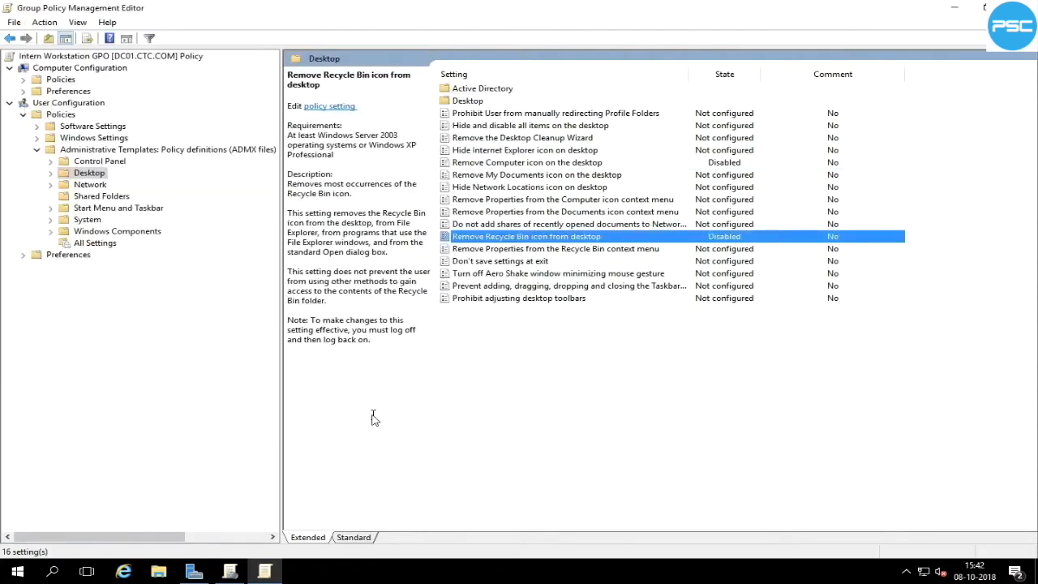
{"action": "left_click", "coordinate": [100, 162]}
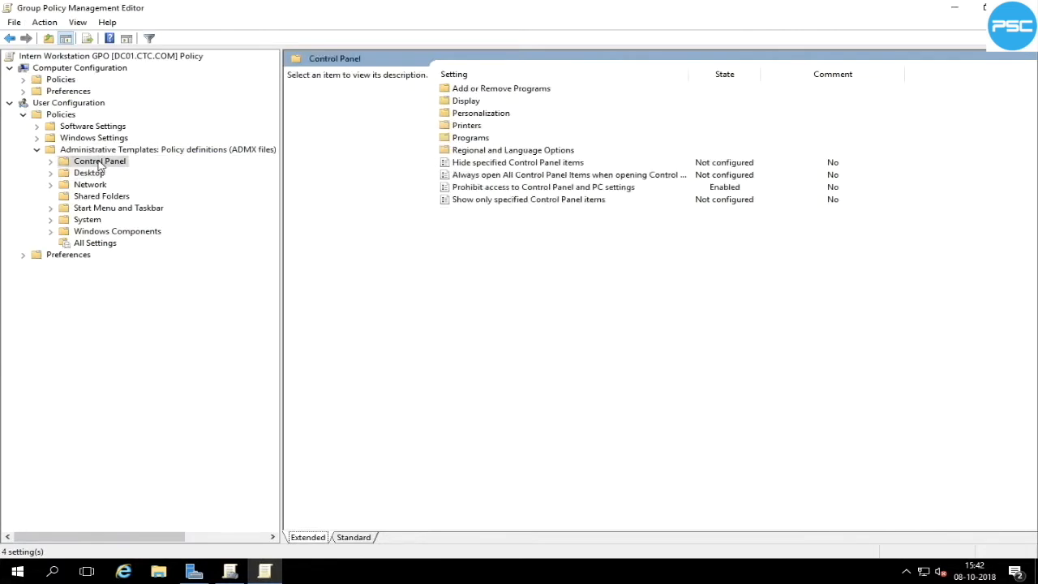
{"action": "double_click", "coordinate": [481, 188]}
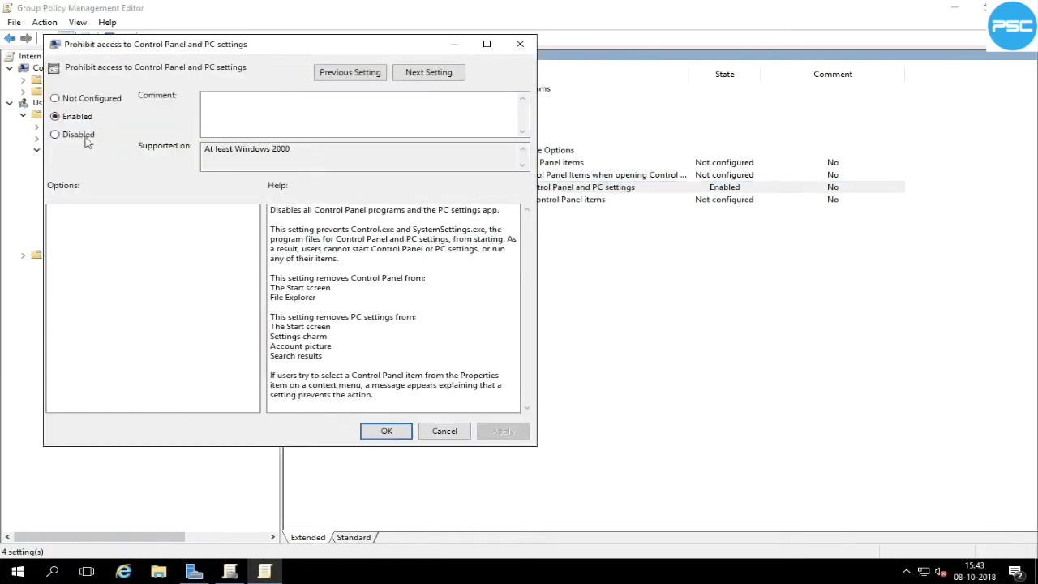
{"action": "left_click", "coordinate": [387, 432]}
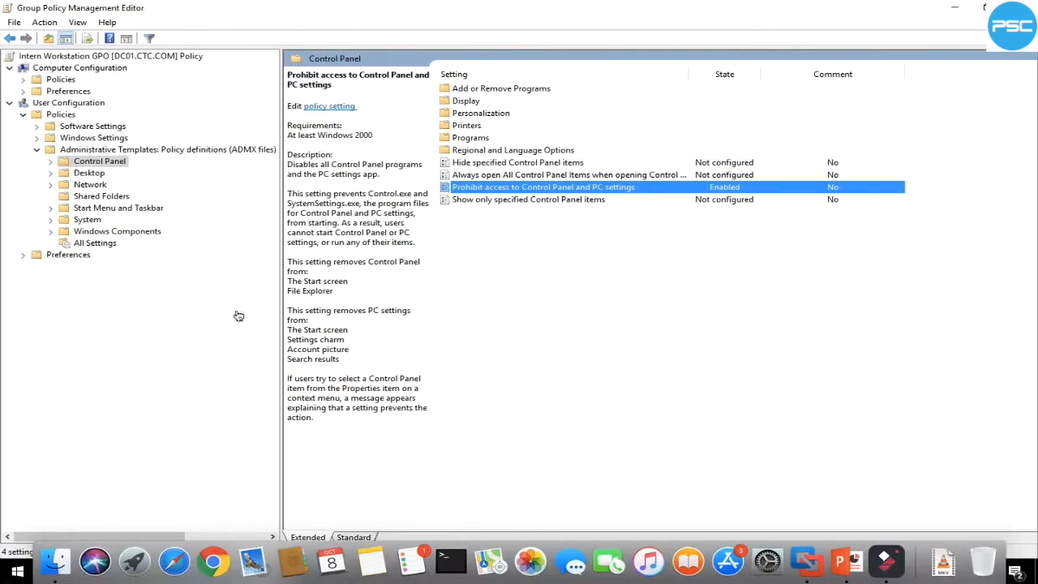
Step: Set the Desktop Wallpaper policy's wallpaper name to \\DC01\Wallpaper\replace.jpg in the Desktop subfolder under User Configuration and apply it
{"action": "left_click", "coordinate": [50, 172]}
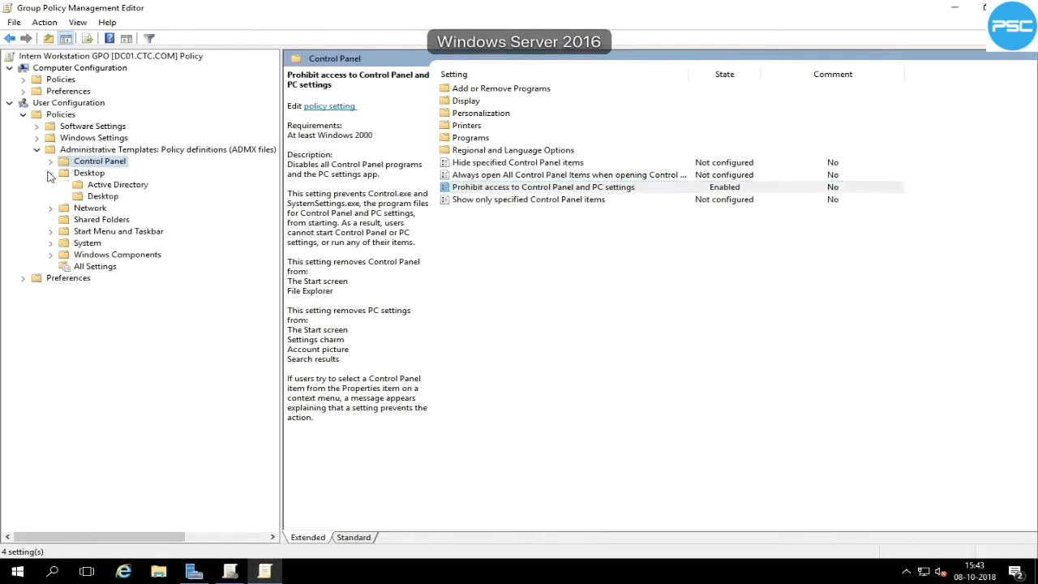
{"action": "left_click", "coordinate": [88, 198]}
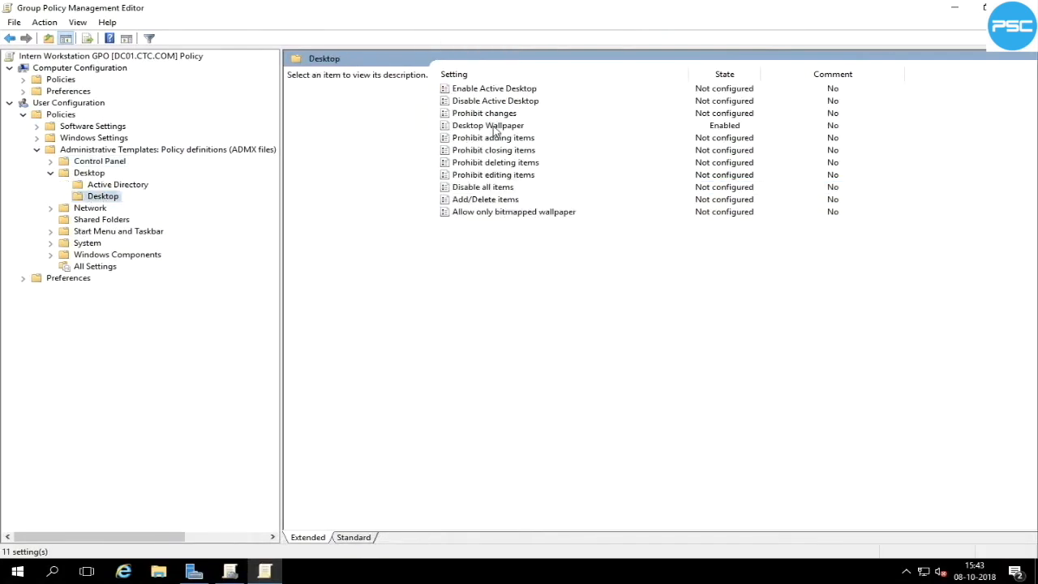
{"action": "double_click", "coordinate": [488, 126]}
{"action": "left_click", "coordinate": [185, 245]}
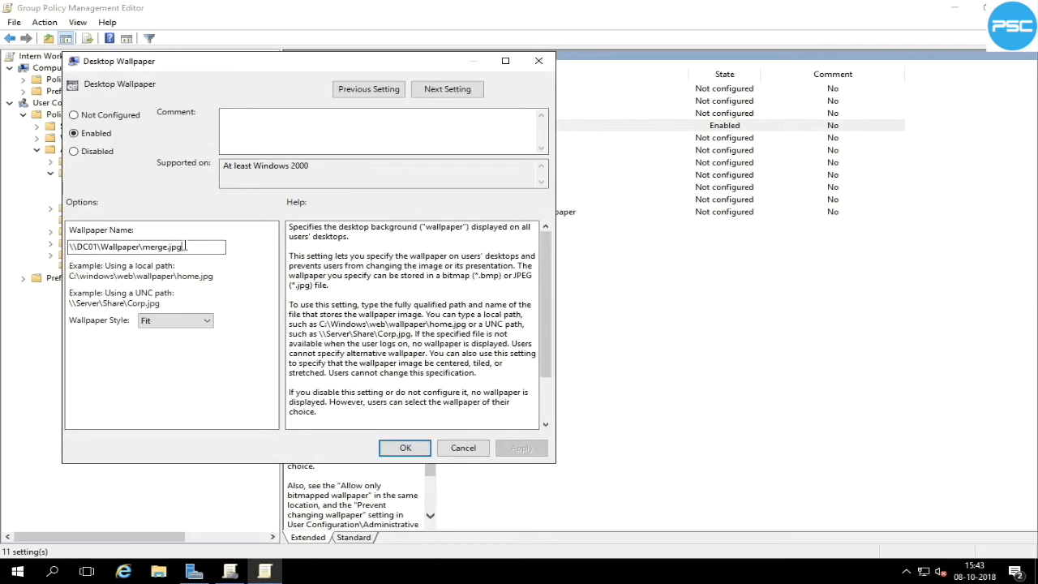
{"action": "key", "text": "BackSpace"}
{"action": "key", "text": "BackSpace"}
{"action": "key", "text": "BackSpace"}
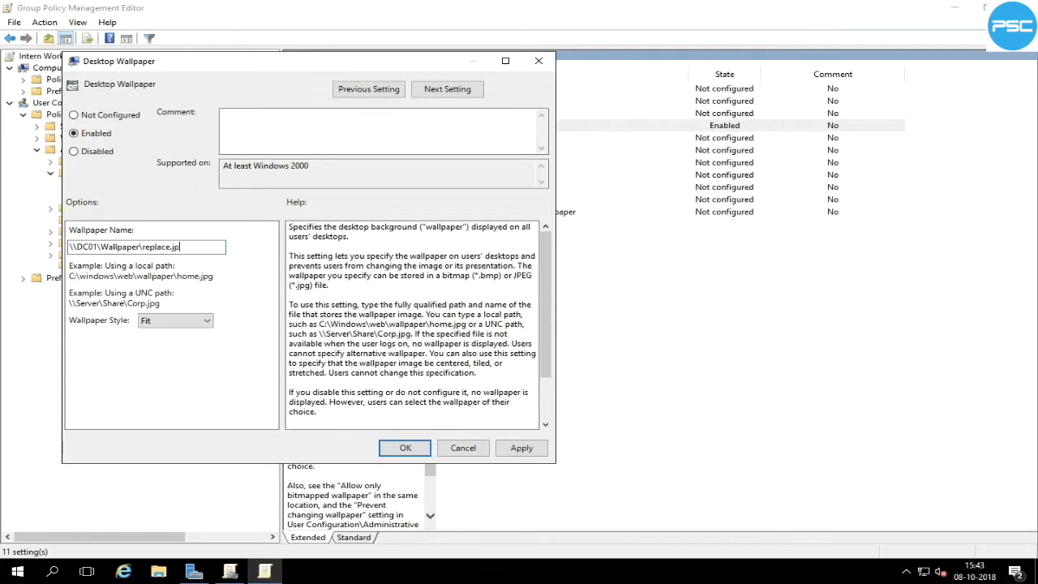
{"action": "left_click", "coordinate": [522, 447]}
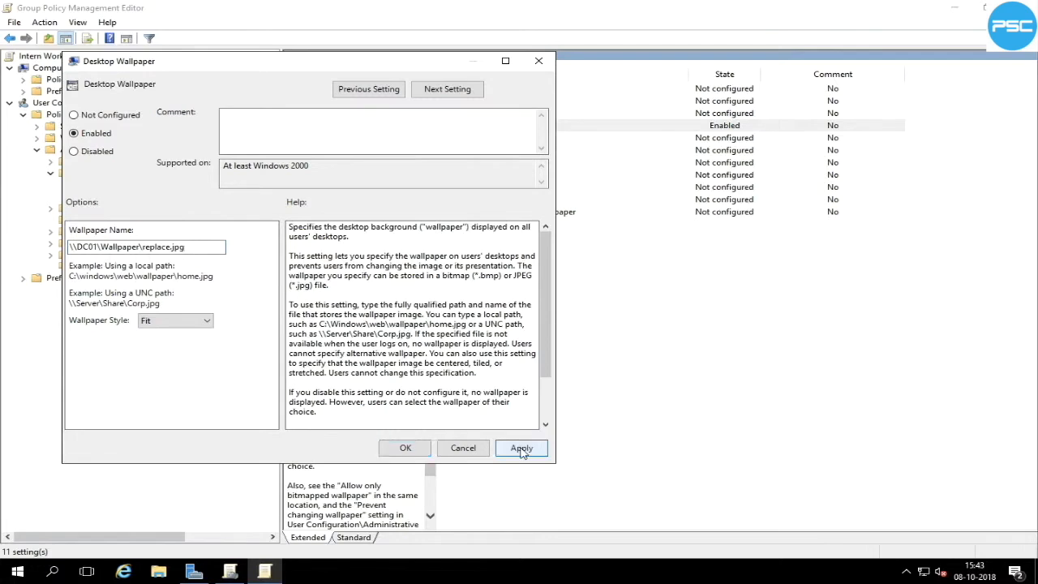
{"action": "left_click", "coordinate": [405, 448]}
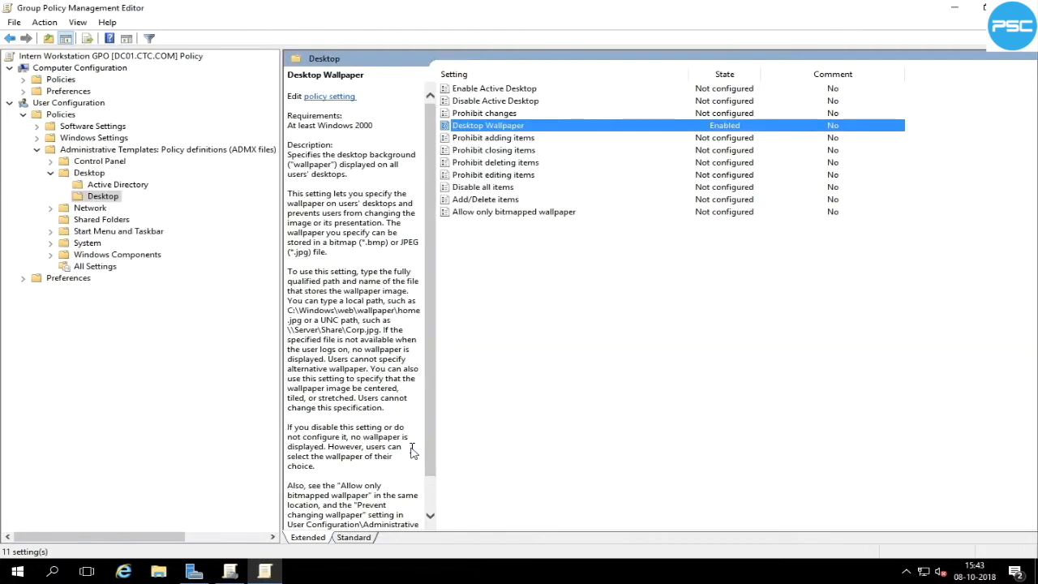
Step: Set Configure user Group Policy loopback processing mode to Replace under Computer Configuration, Policies, Administrative Templates, System, Group Policy, and apply it
{"action": "left_click", "coordinate": [10, 103]}
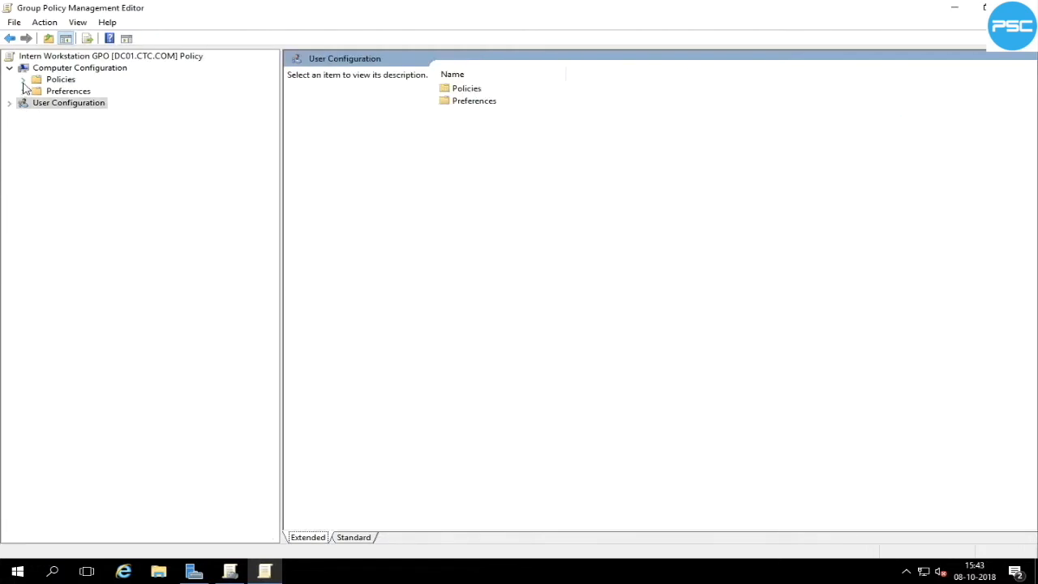
{"action": "left_click", "coordinate": [23, 80]}
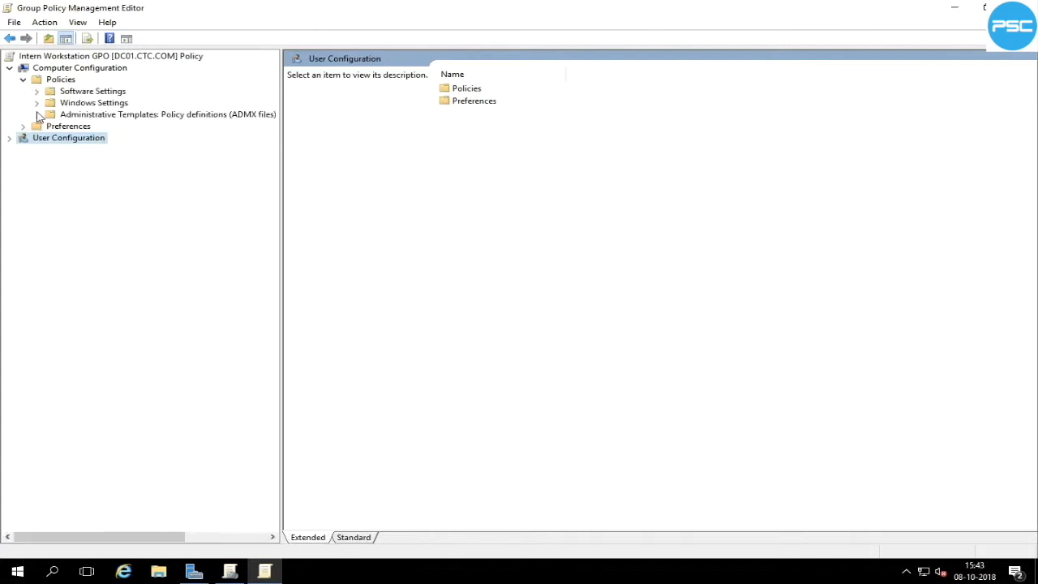
{"action": "left_click", "coordinate": [36, 116]}
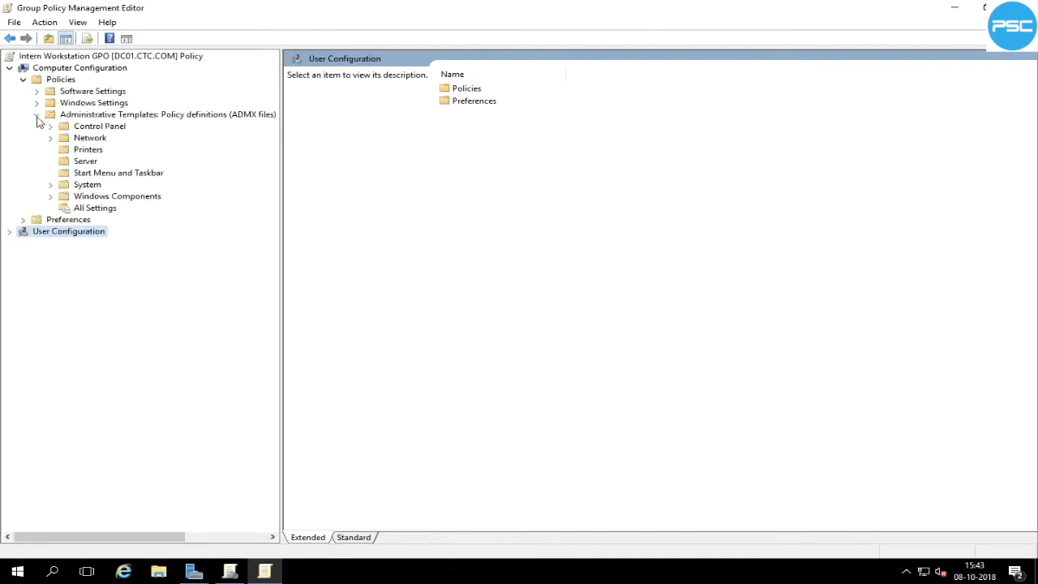
{"action": "left_click", "coordinate": [51, 187]}
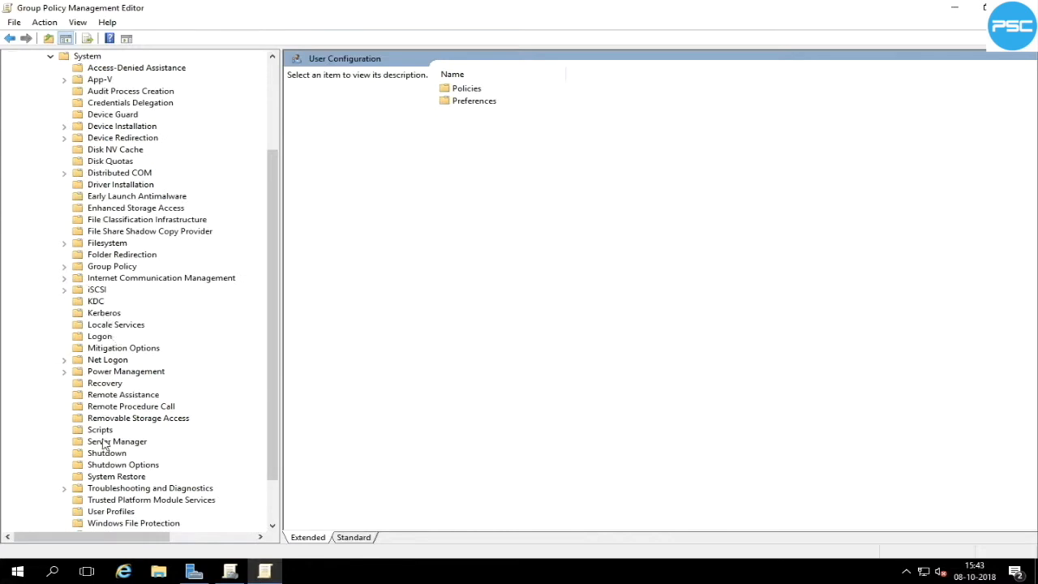
{"action": "left_click", "coordinate": [99, 268]}
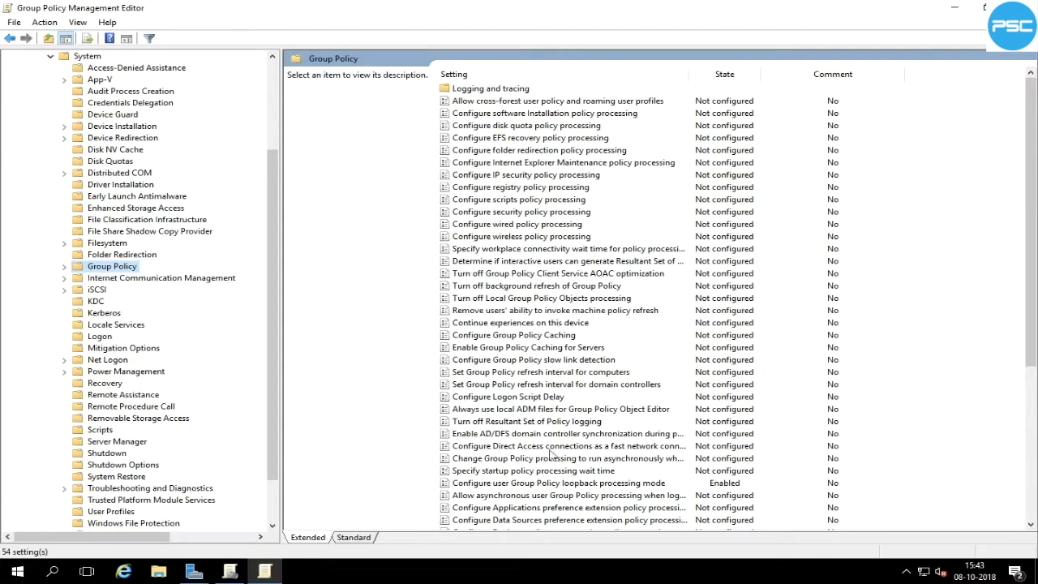
{"action": "double_click", "coordinate": [602, 487]}
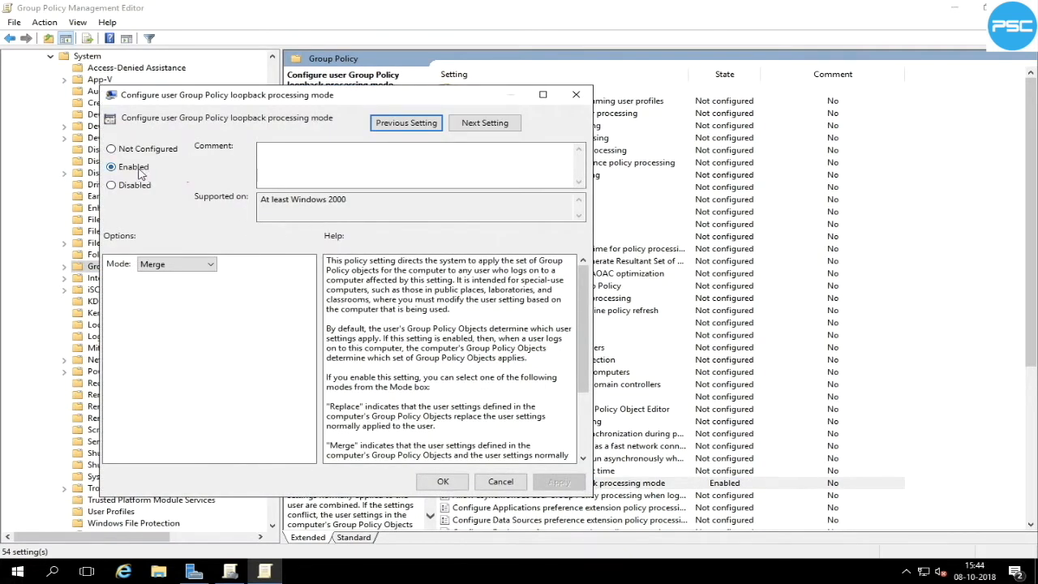
{"action": "left_click", "coordinate": [190, 270]}
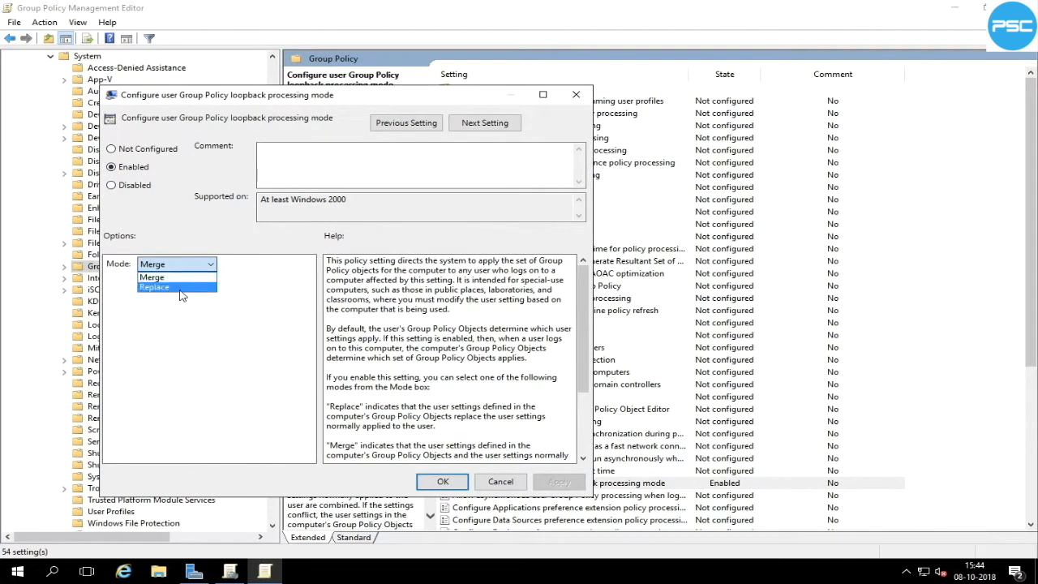
{"action": "left_click", "coordinate": [182, 284]}
{"action": "left_click", "coordinate": [559, 482]}
{"action": "left_click", "coordinate": [444, 482]}
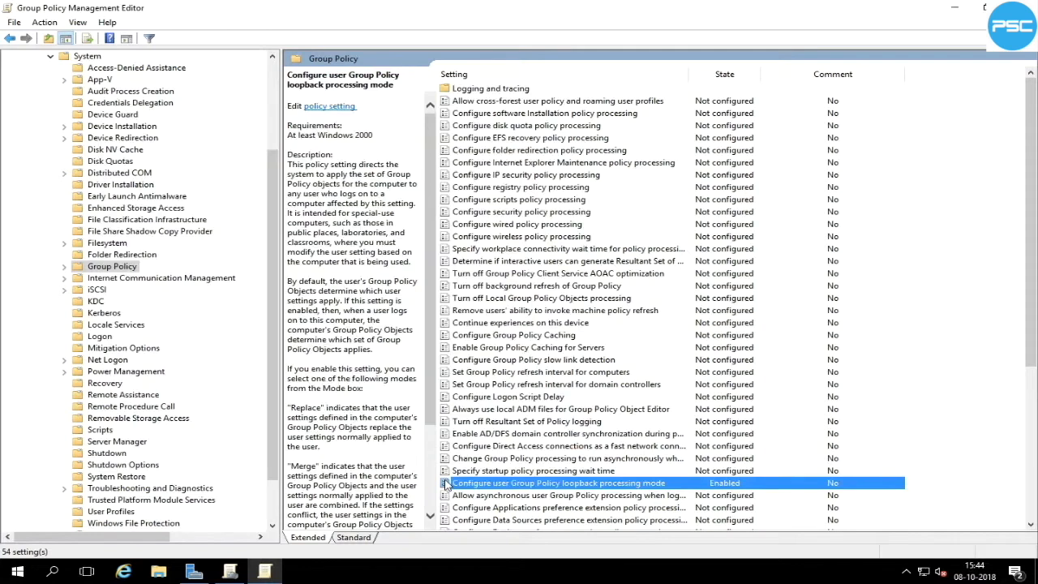
Step: Close the Intern Workstation GPO editor and minimize the Group Policy Management console
{"action": "left_click", "coordinate": [953, 226]}
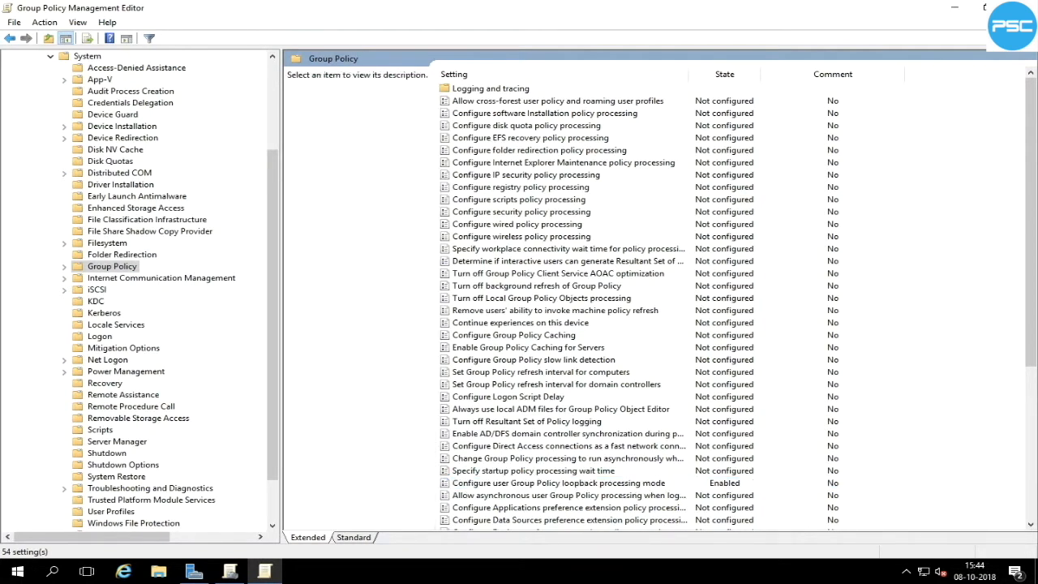
{"action": "left_click", "coordinate": [1020, 8]}
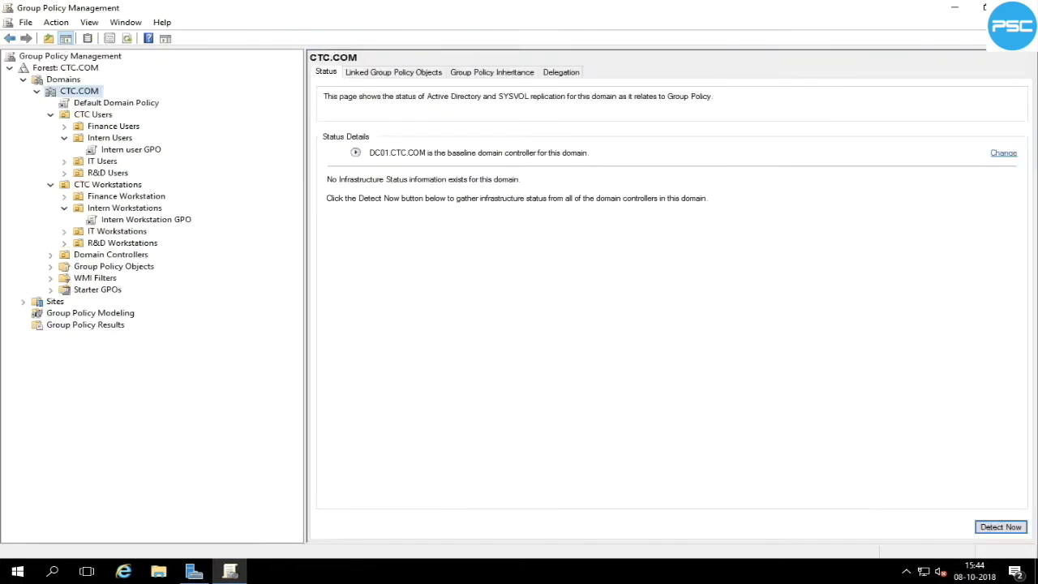
{"action": "left_click", "coordinate": [956, 8]}
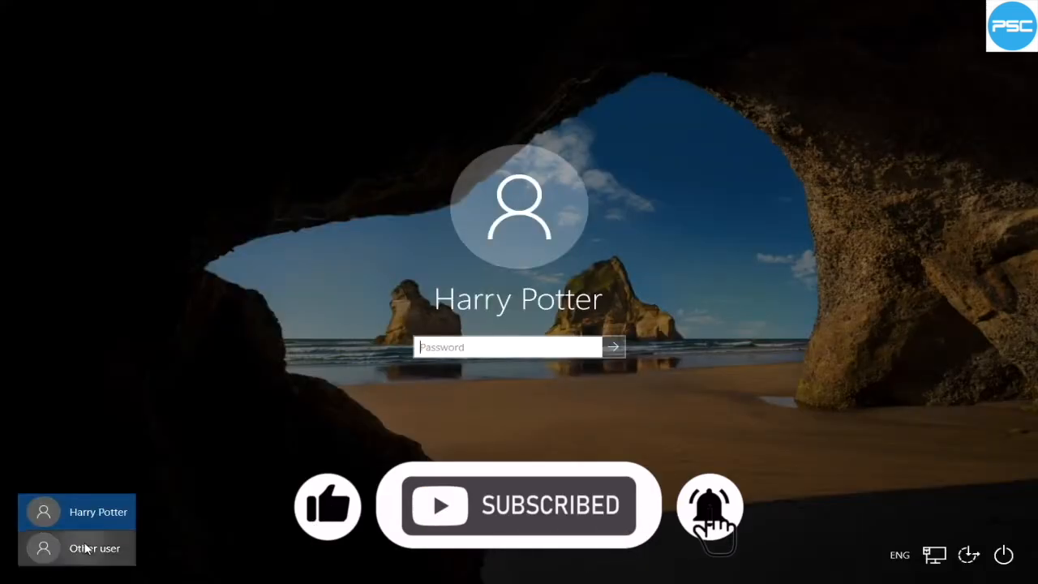
Step: Sign in to the CTC domain on the client workstation as Other user, entering the intern's user name and account password
{"action": "left_click", "coordinate": [86, 549]}
{"action": "type", "text": "h"}
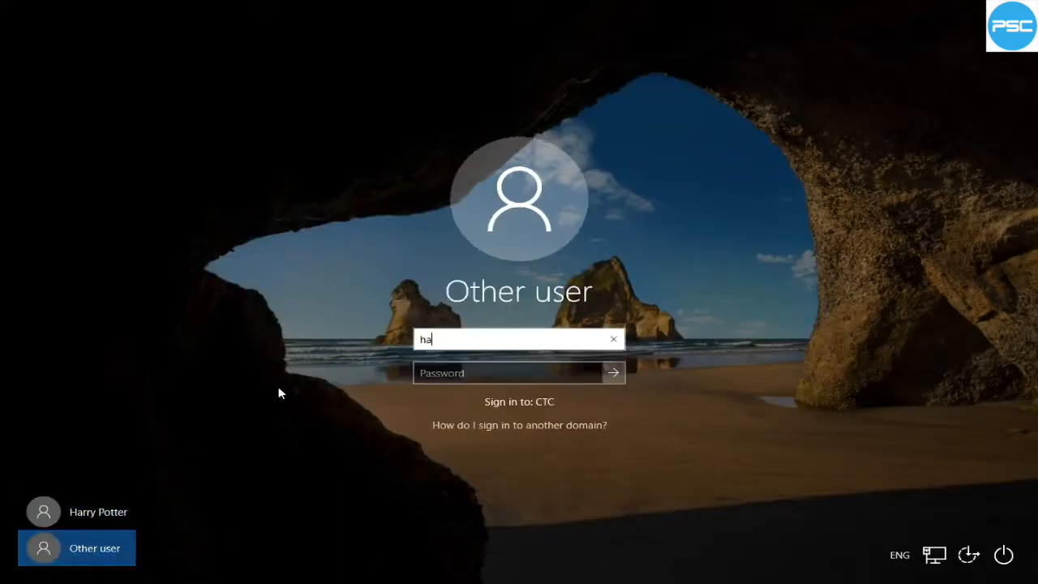
{"action": "type", "text": "potter"}
{"action": "key", "text": "Tab"}
{"action": "type", "text": "••••••••••"}
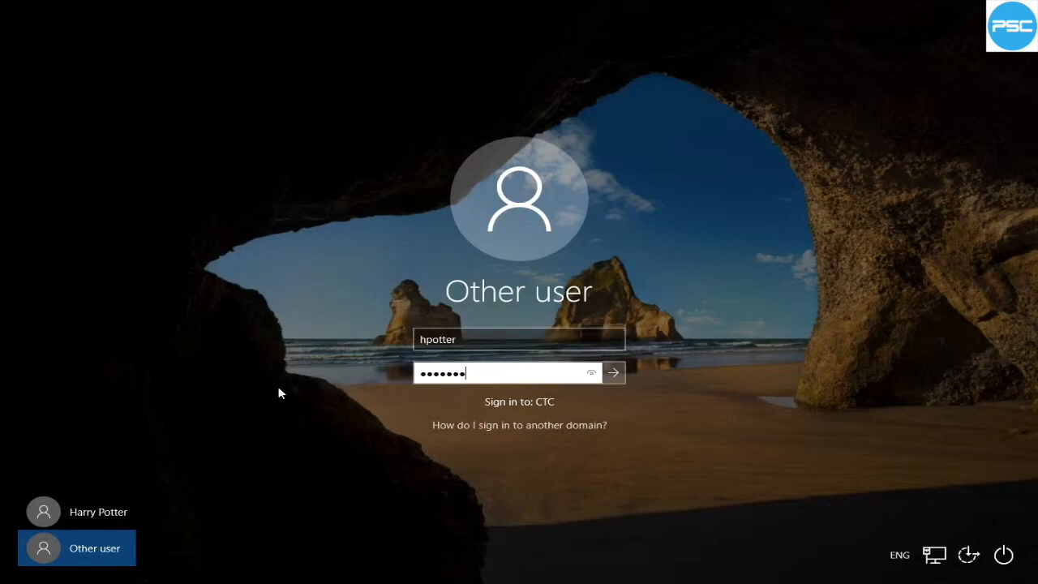
{"action": "key", "text": "Return"}
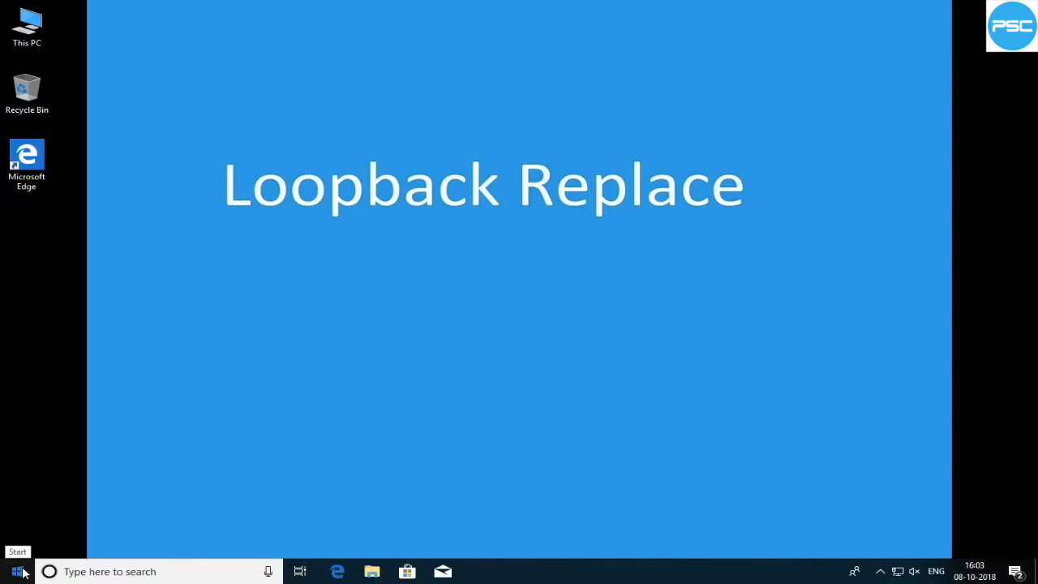
Step: Try to open Control Panel from the Windows System group of installed apps to test the restriction
{"action": "key", "text": "super"}
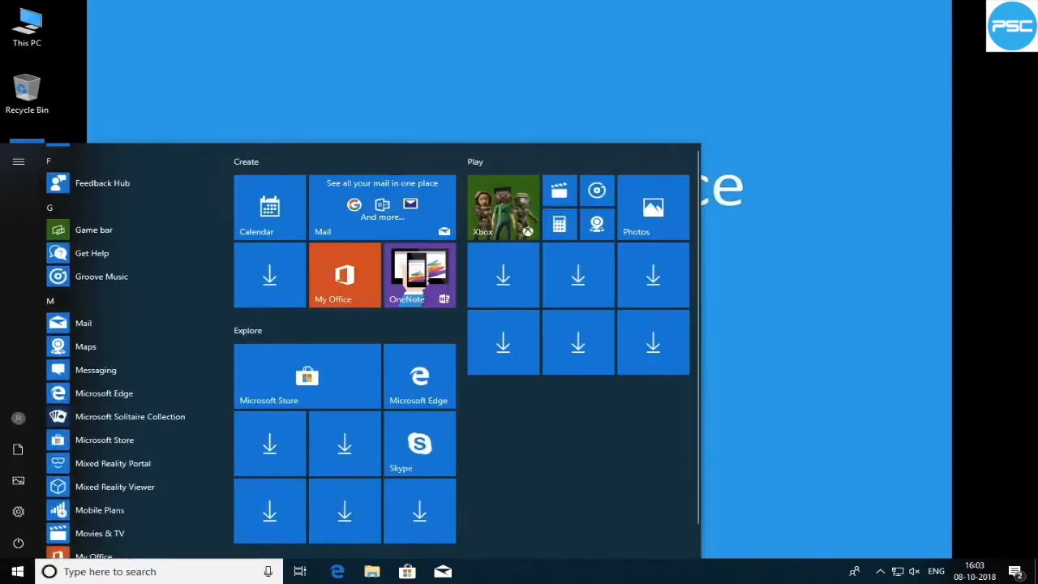
{"action": "scroll", "coordinate": [138, 365], "scroll_direction": "up", "scroll_amount": 1}
{"action": "scroll", "coordinate": [137, 418], "scroll_direction": "down", "scroll_amount": 10}
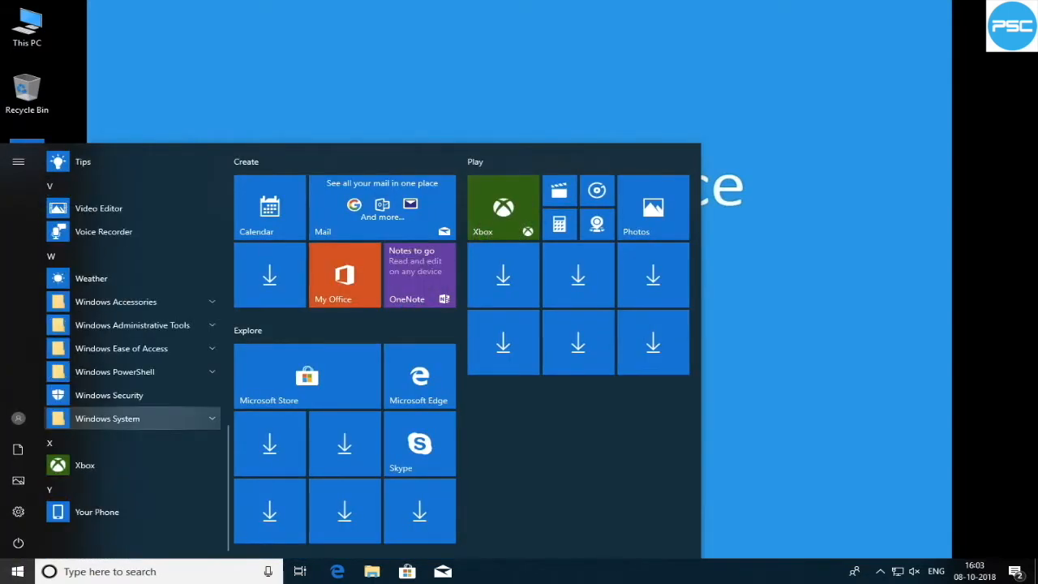
{"action": "left_click", "coordinate": [134, 418]}
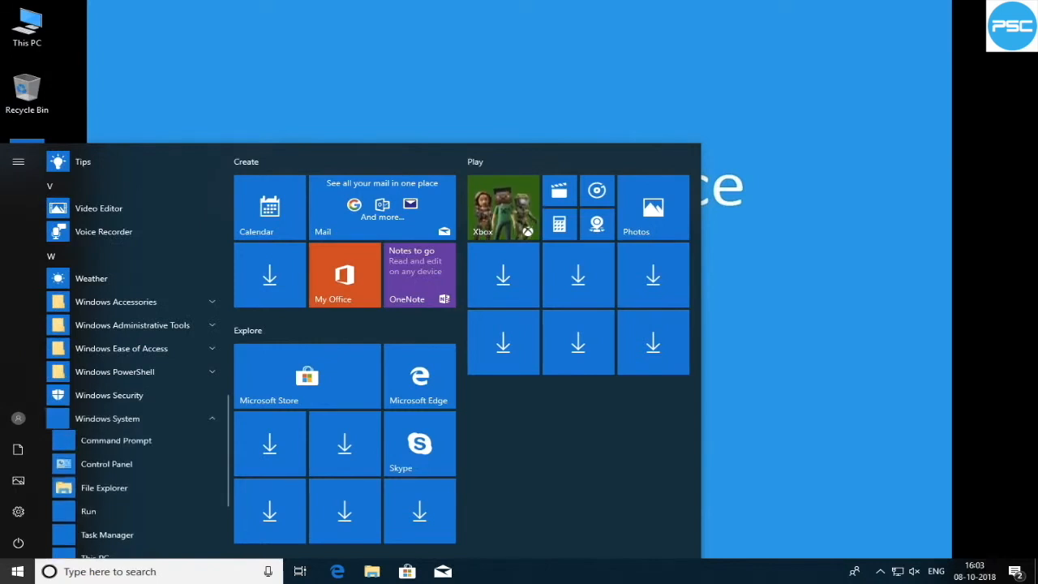
{"action": "left_click", "coordinate": [130, 468]}
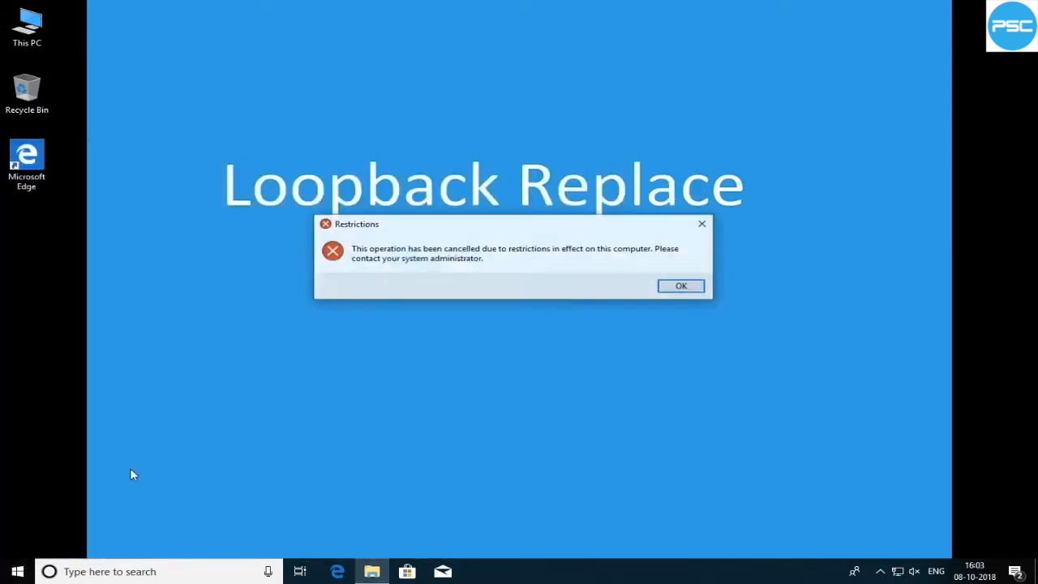